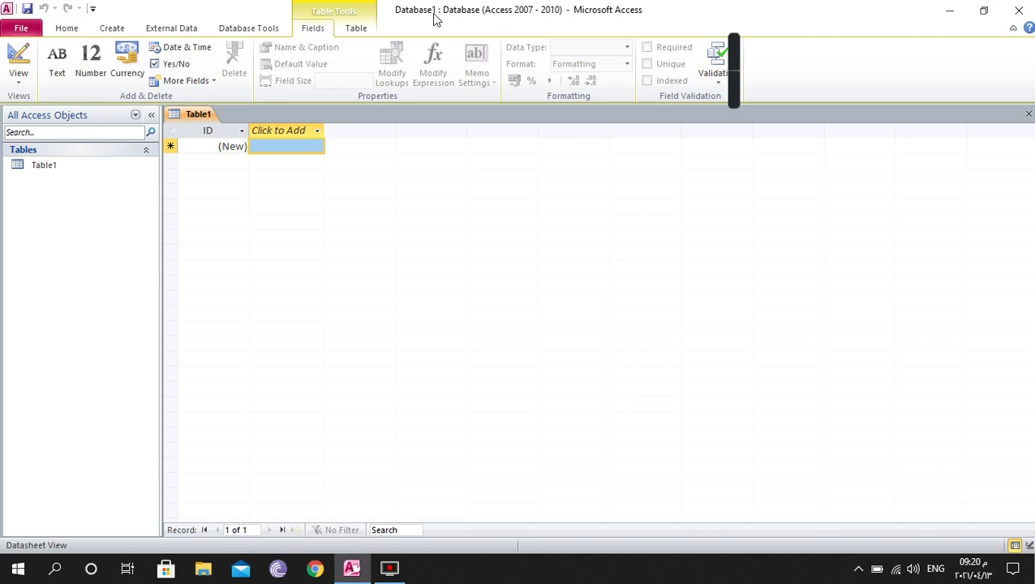
mouse_move(733, 49)
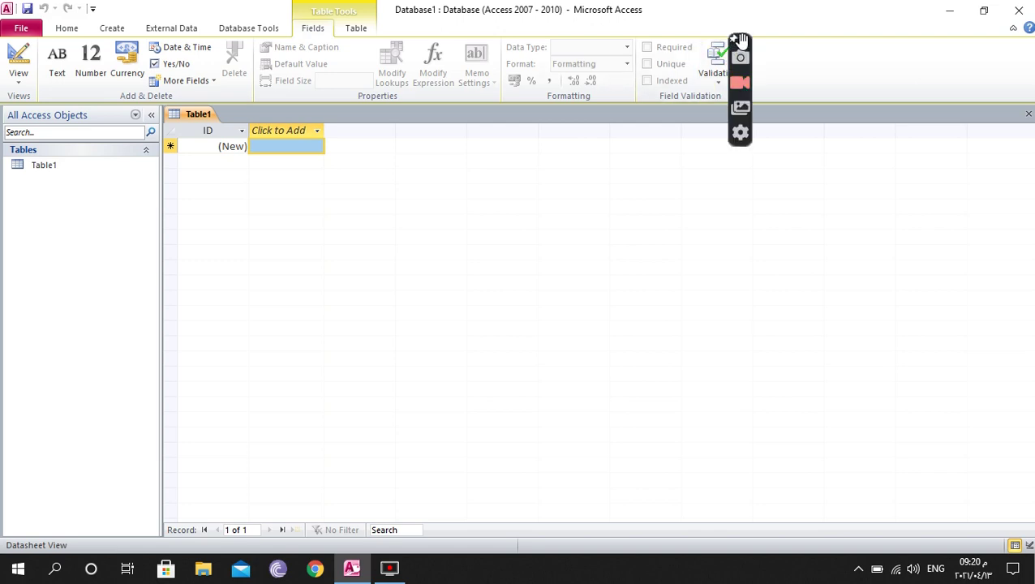
drag(746, 49, 1013, 68)
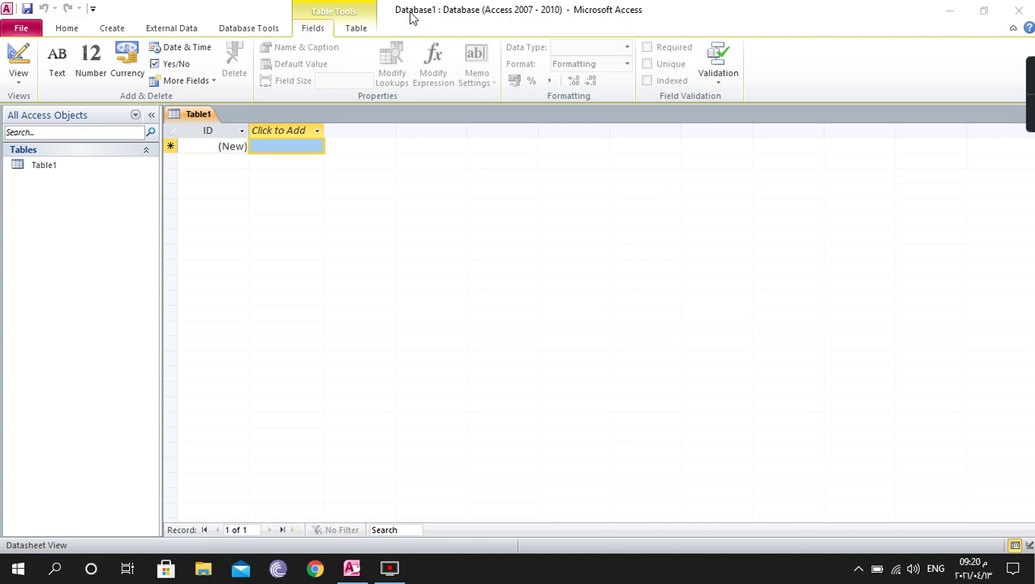
- Save the new table under the name employe
right_click(200, 115)
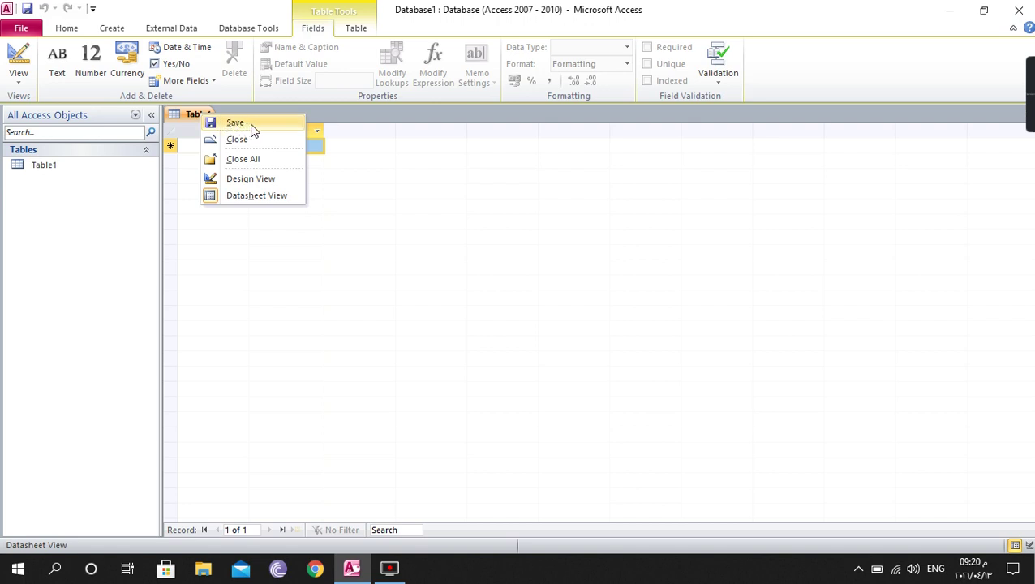
click(235, 123)
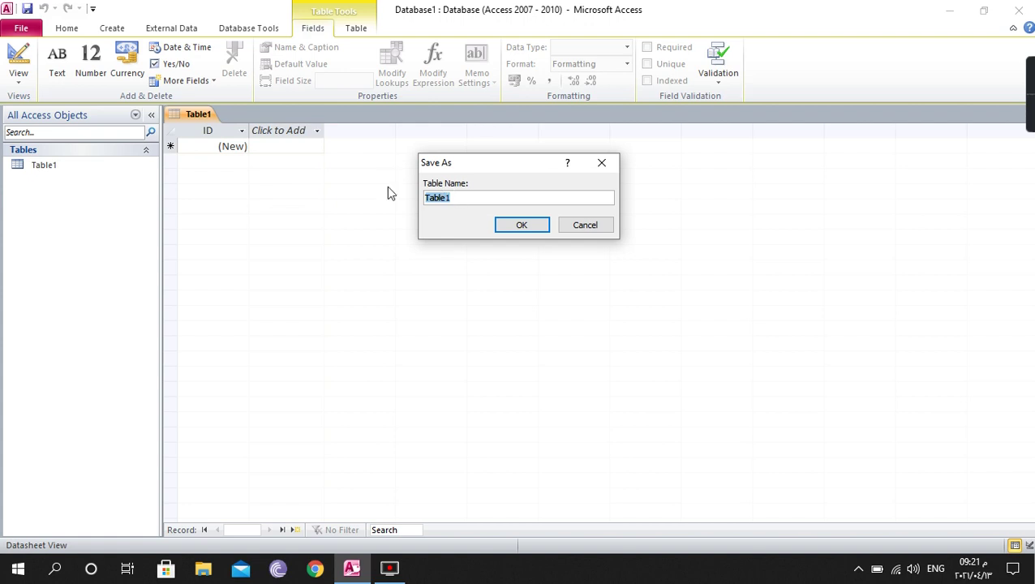
text(employe)
click(521, 227)
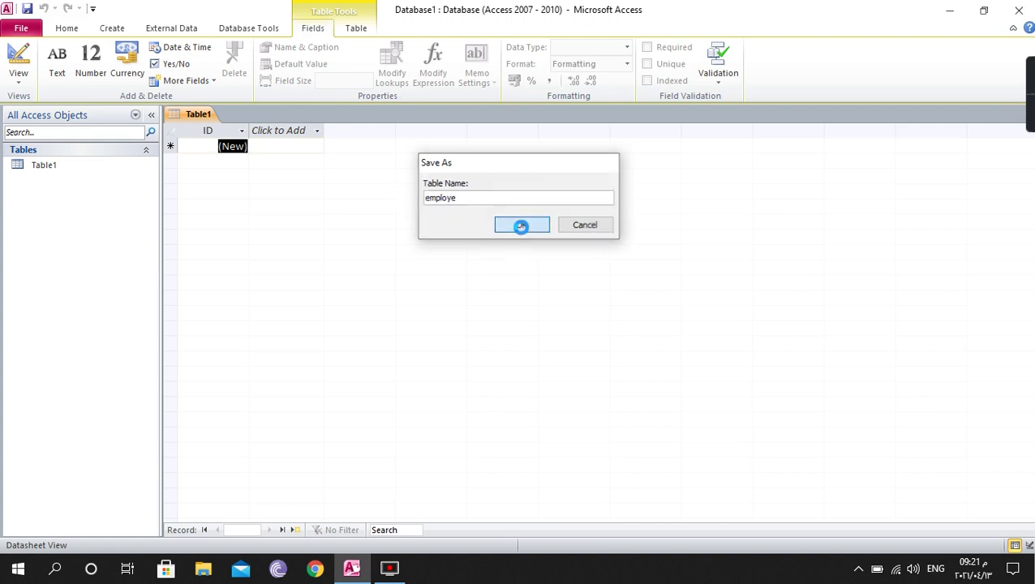
- Open the employe table in Design view and rename its ID field to "employe id"
click(18, 80)
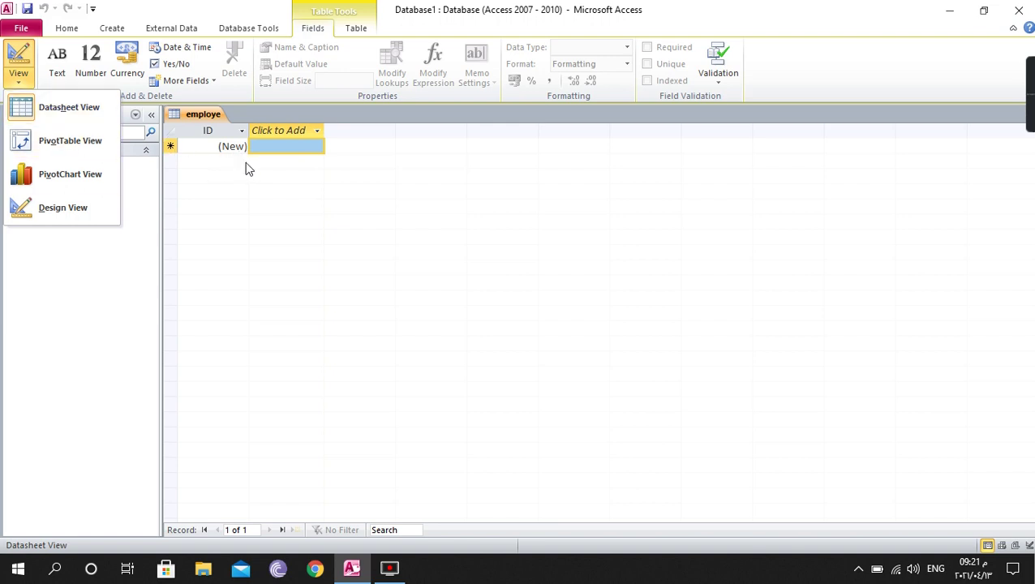
click(70, 208)
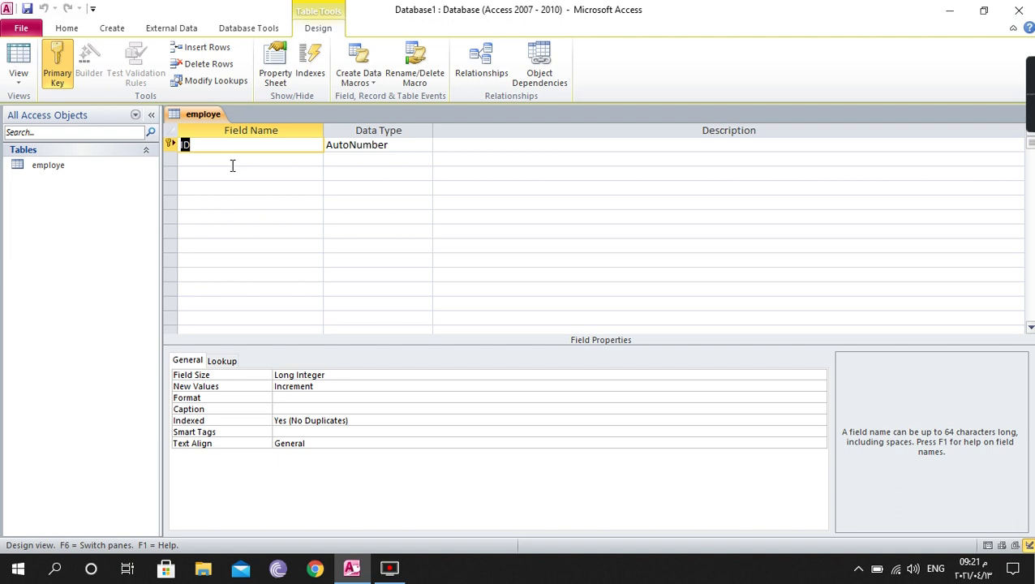
click(201, 145)
double_click(194, 147)
click(209, 143)
drag(393, 144, 323, 146)
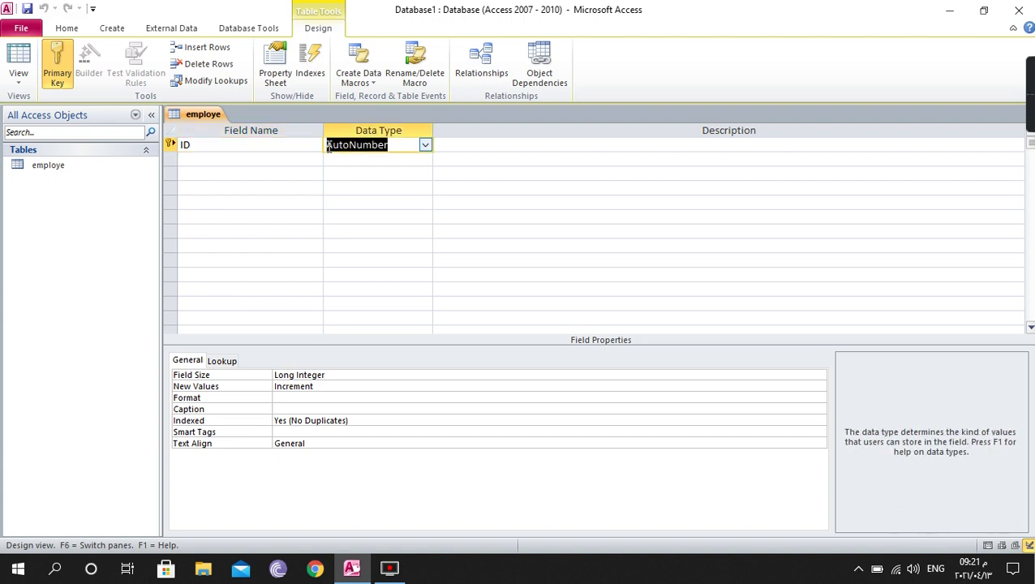
click(285, 146)
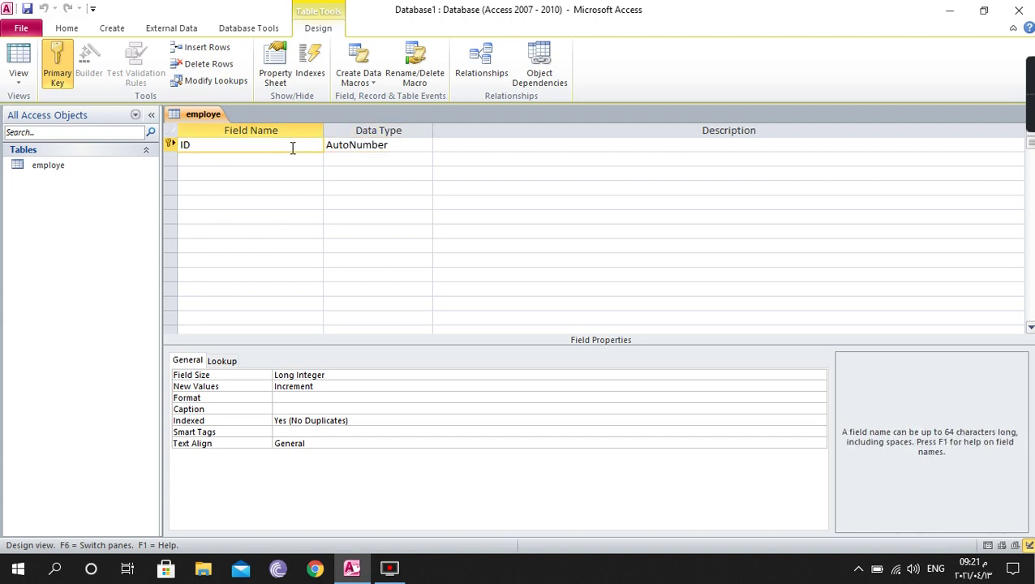
click(367, 147)
click(247, 145)
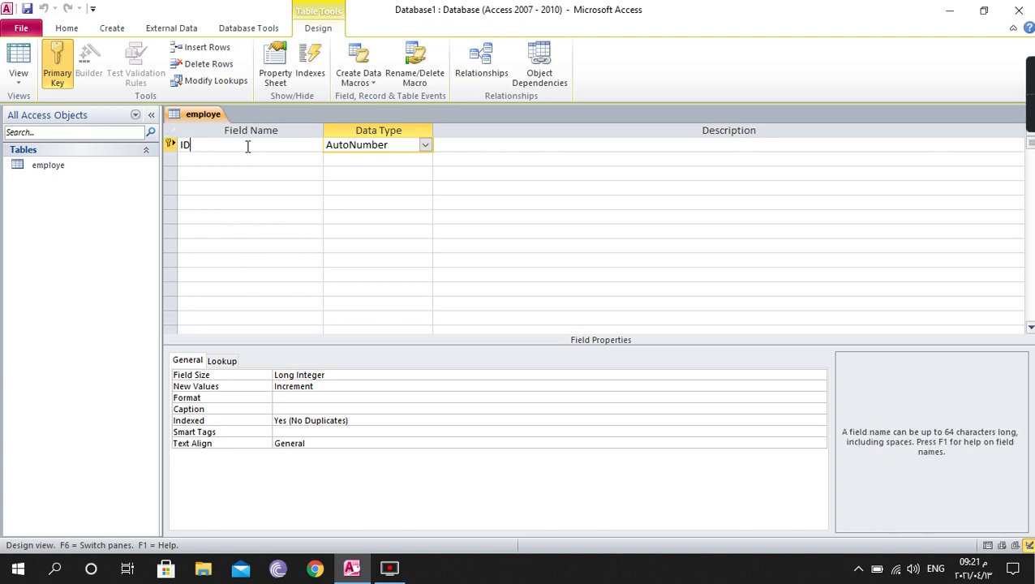
double_click(186, 144)
key(ctrl+c)
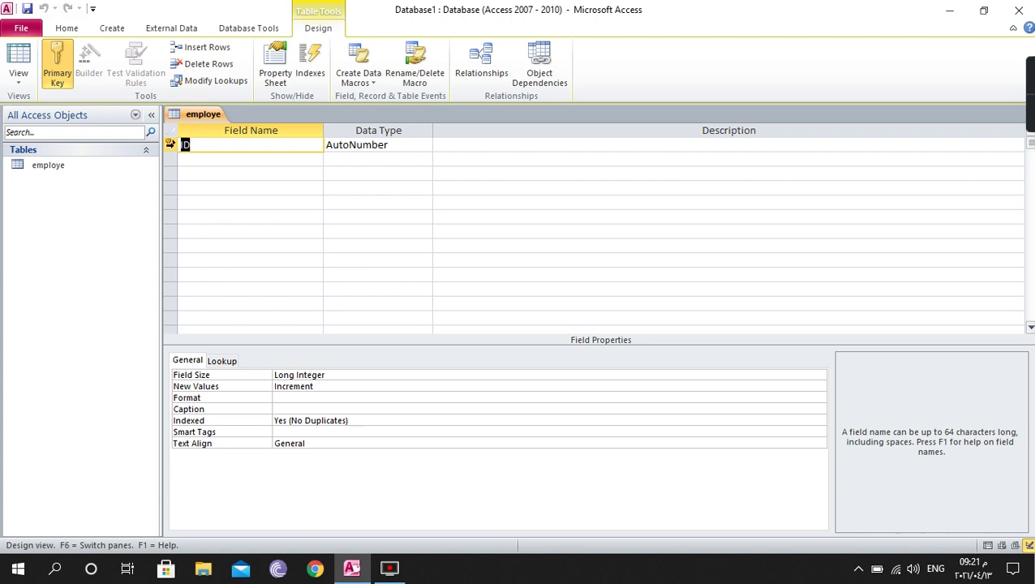
text(employe id)
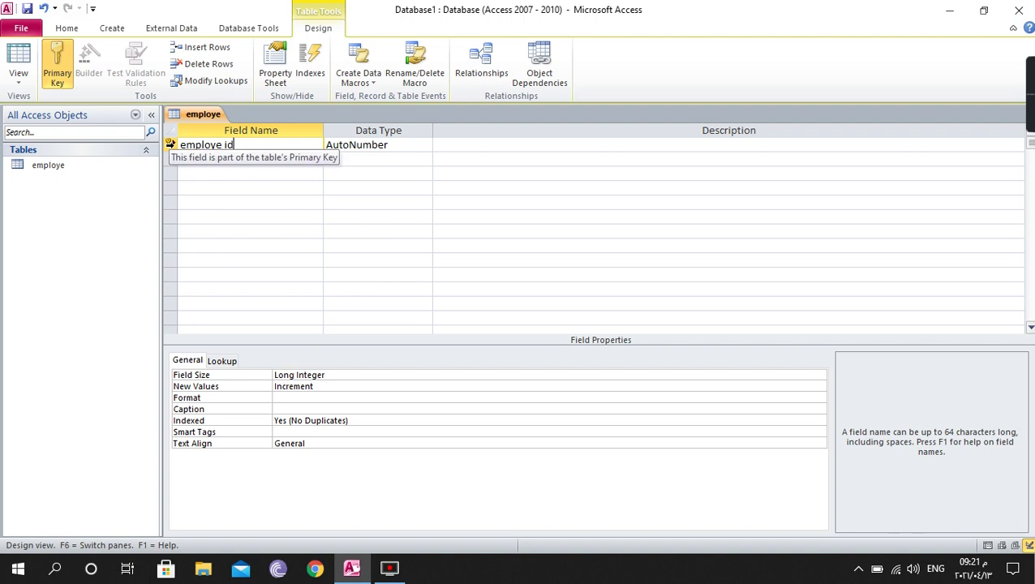
click(393, 144)
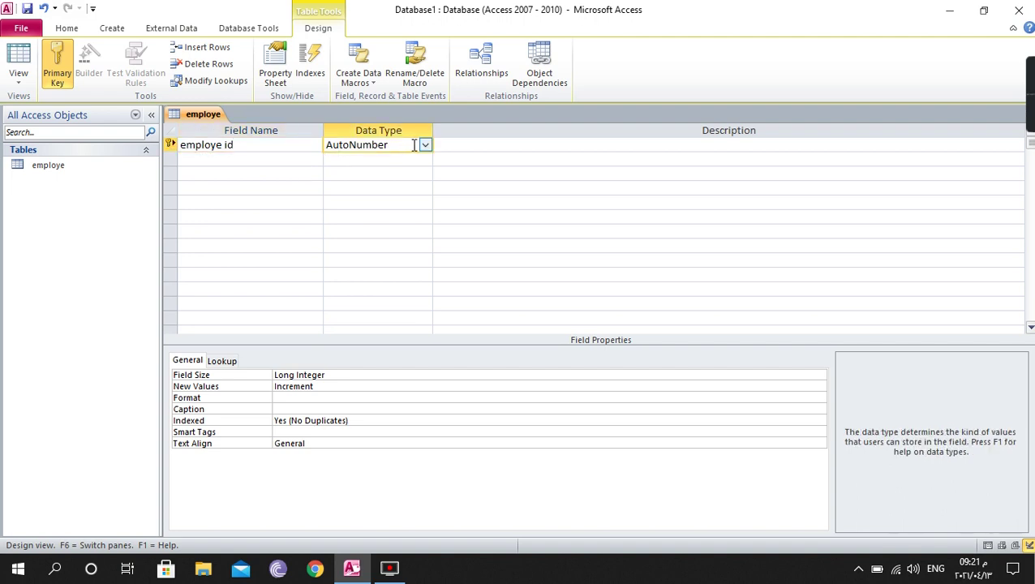
- Add a field named "employe name" with the Text data type below the ID field
click(233, 162)
text(emplo)
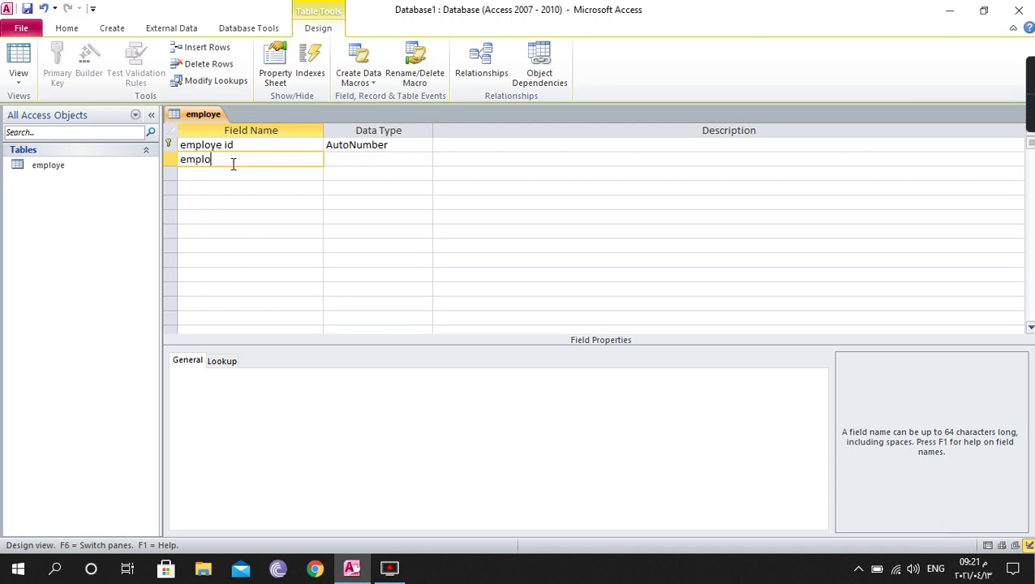
text(ye name)
click(364, 162)
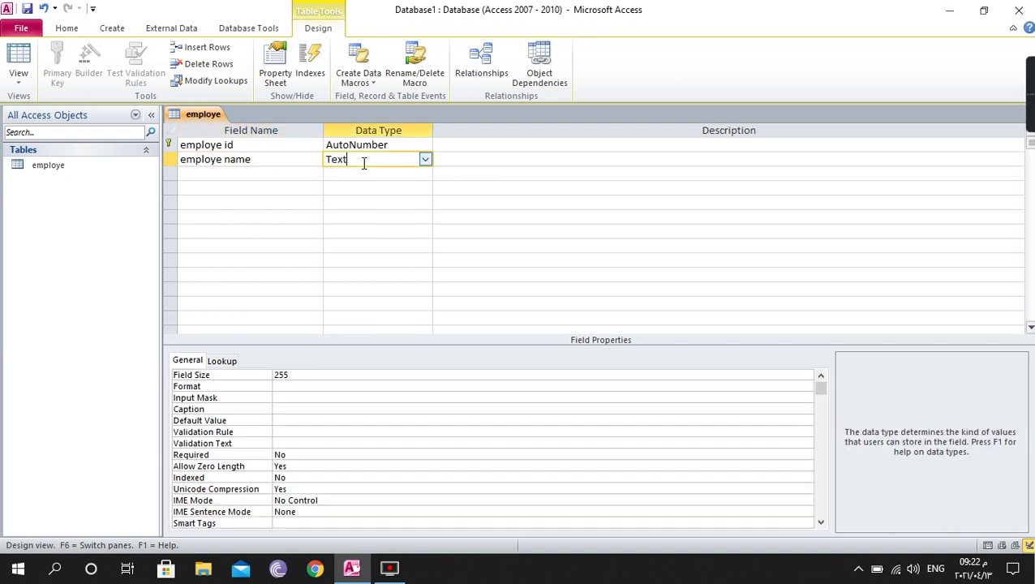
click(422, 159)
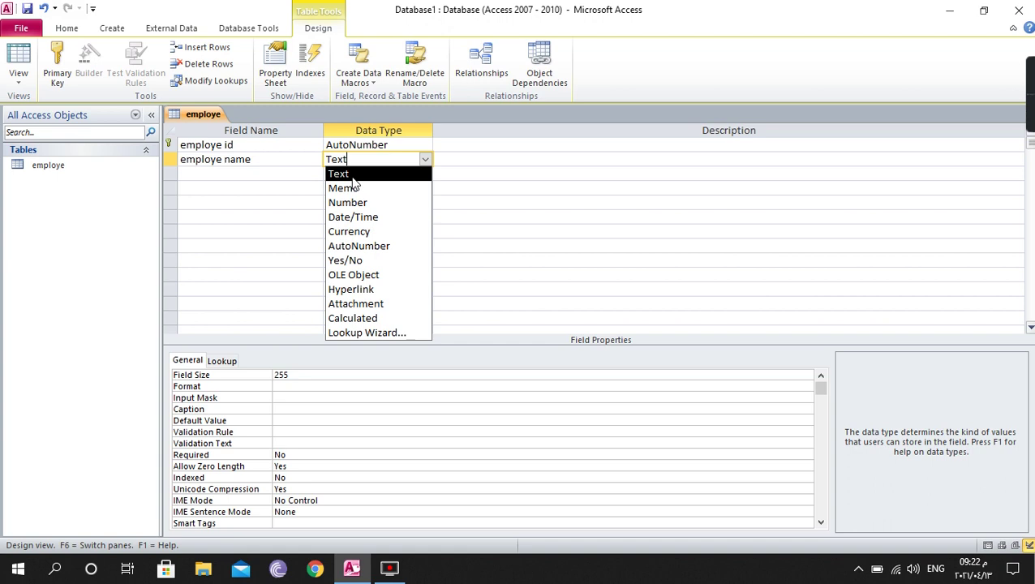
click(353, 175)
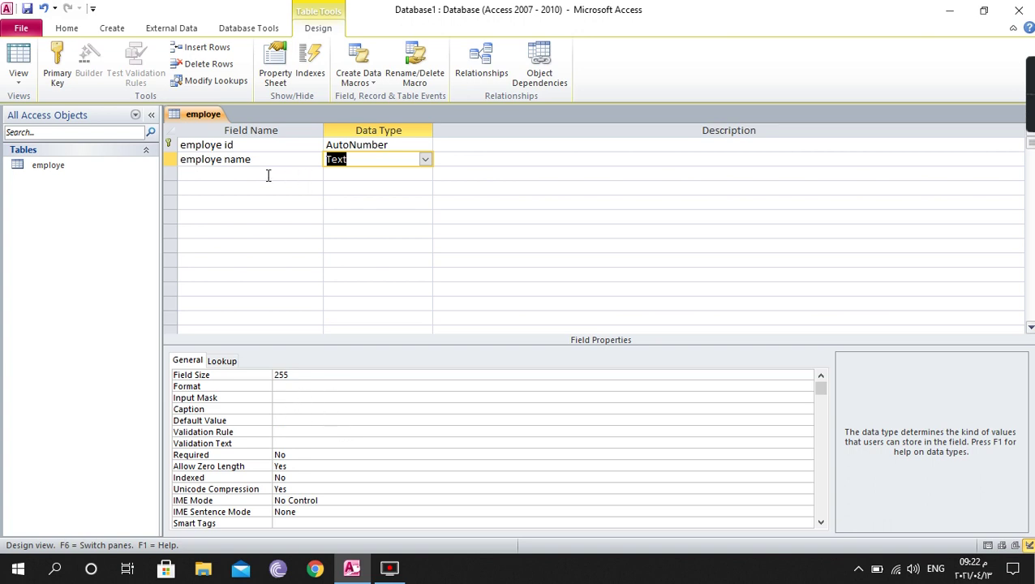
click(255, 160)
click(339, 159)
- Add a field named "employe age" and set its data type to Number
click(285, 174)
text(empl)
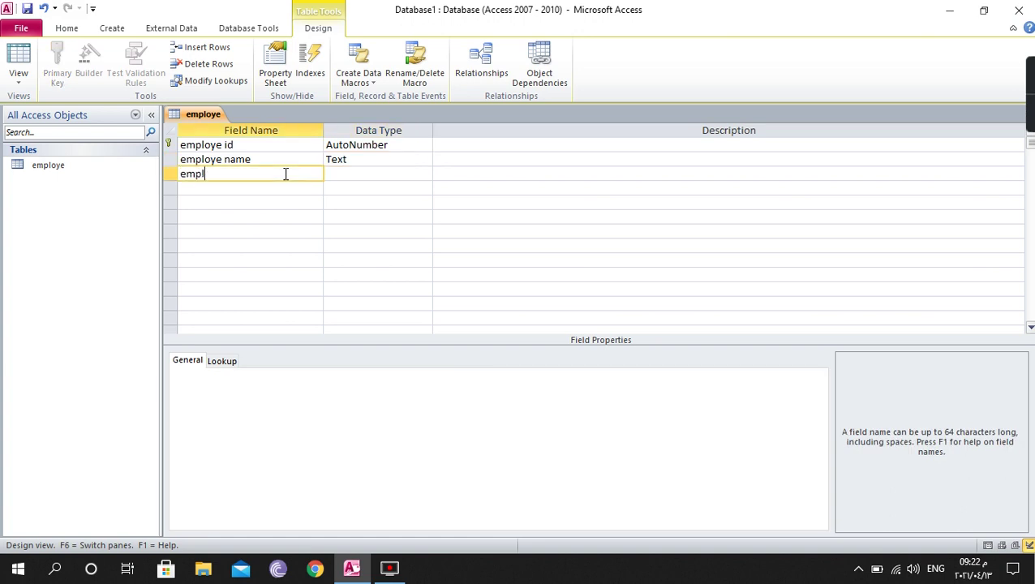
text(oye age)
drag(242, 173, 228, 175)
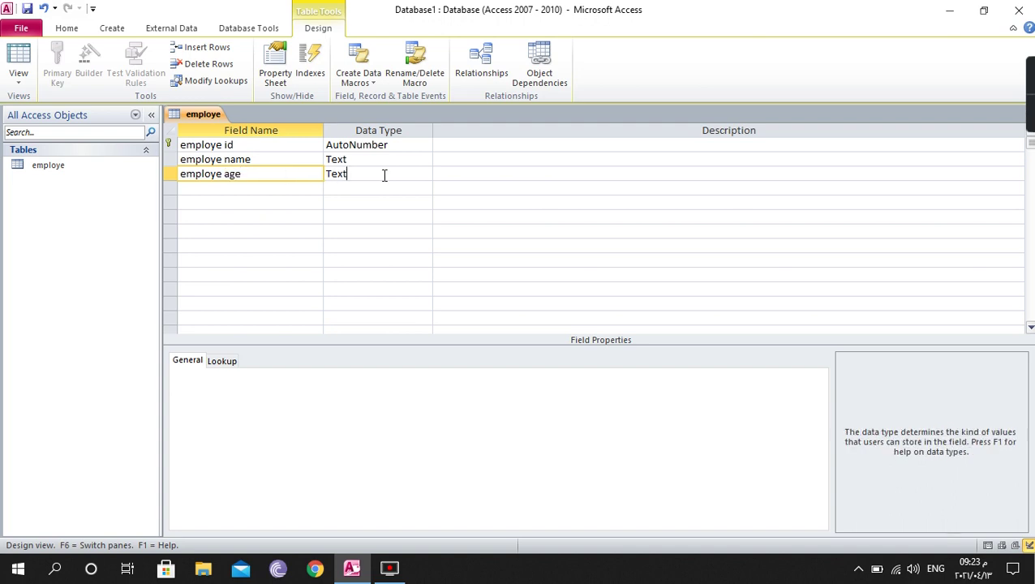
click(385, 176)
click(423, 174)
click(406, 218)
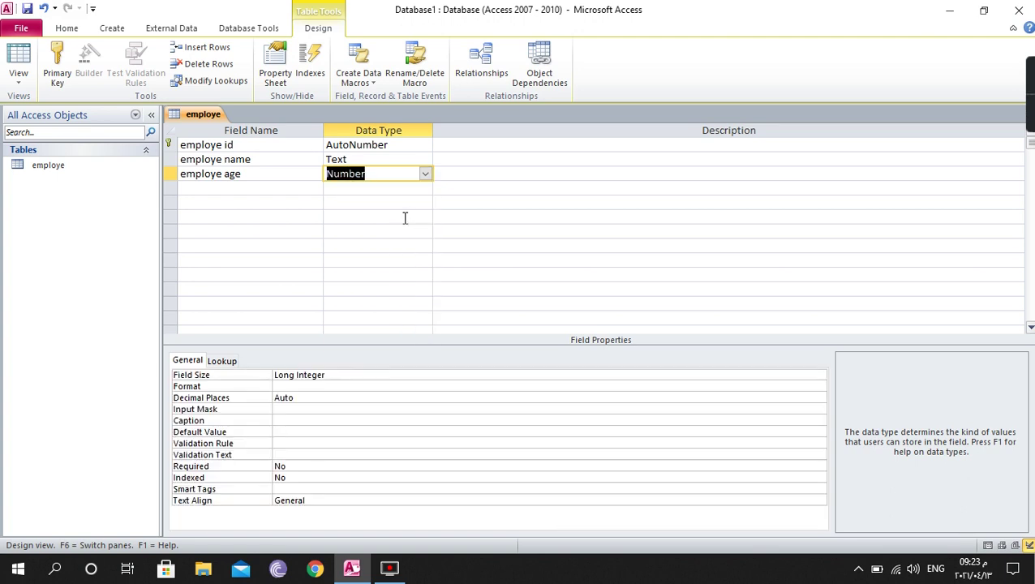
- Add a field named "employe address" with the Text data type
click(235, 191)
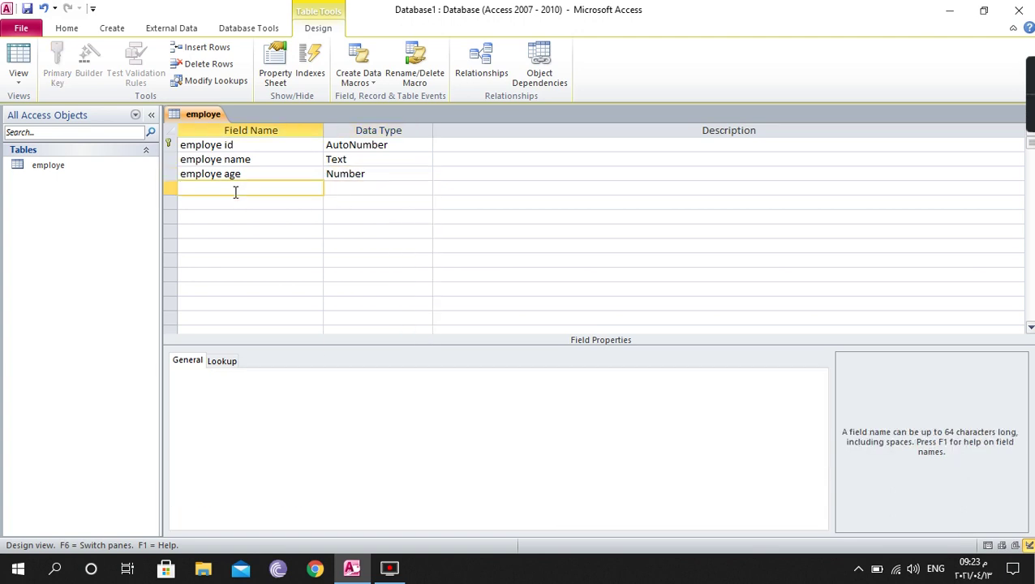
text(employe address)
click(340, 188)
click(425, 188)
click(412, 203)
- Add a field named "emplye salary" and set its data type to Currency
click(256, 204)
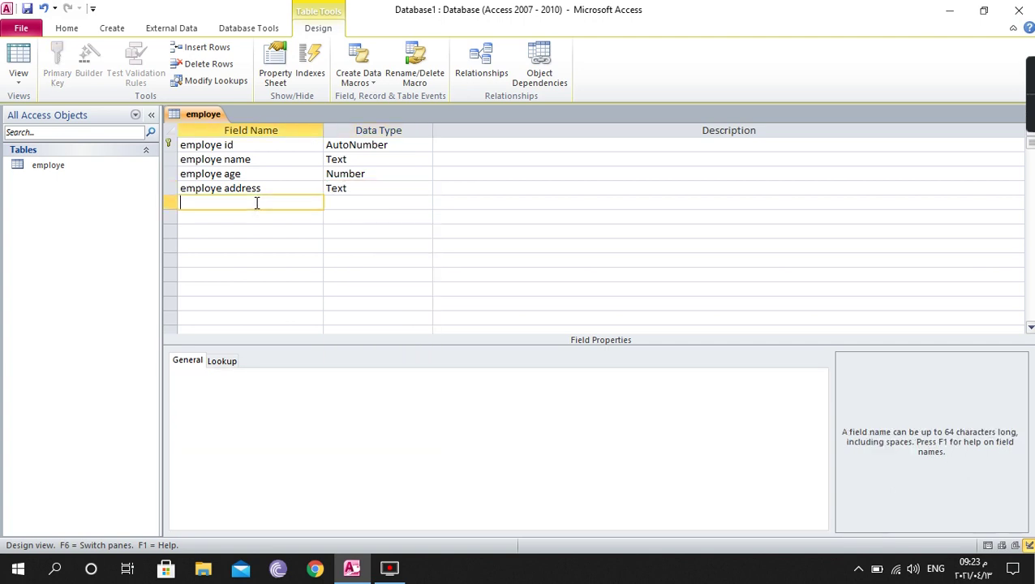
text(emplye salary)
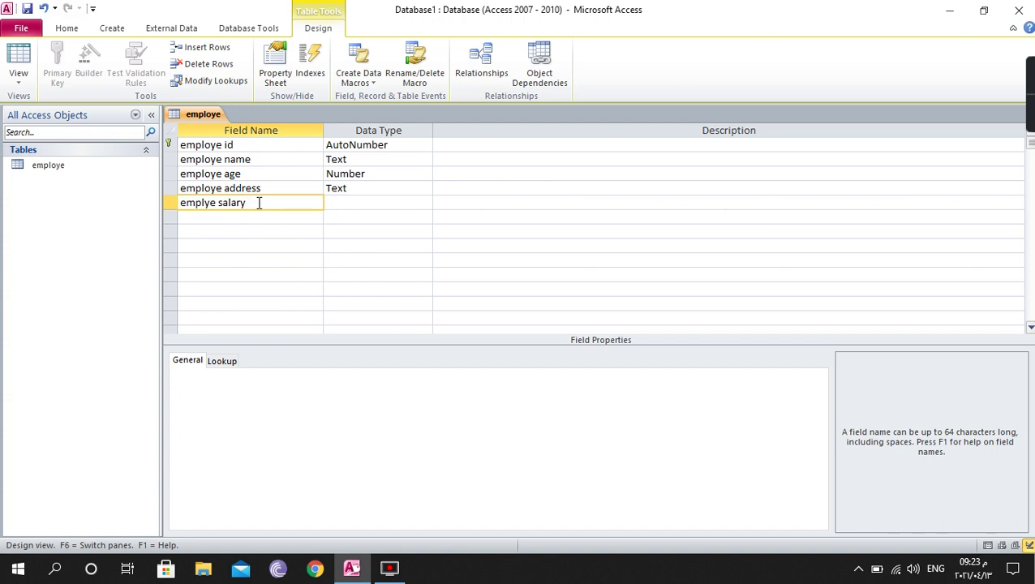
click(374, 203)
click(425, 203)
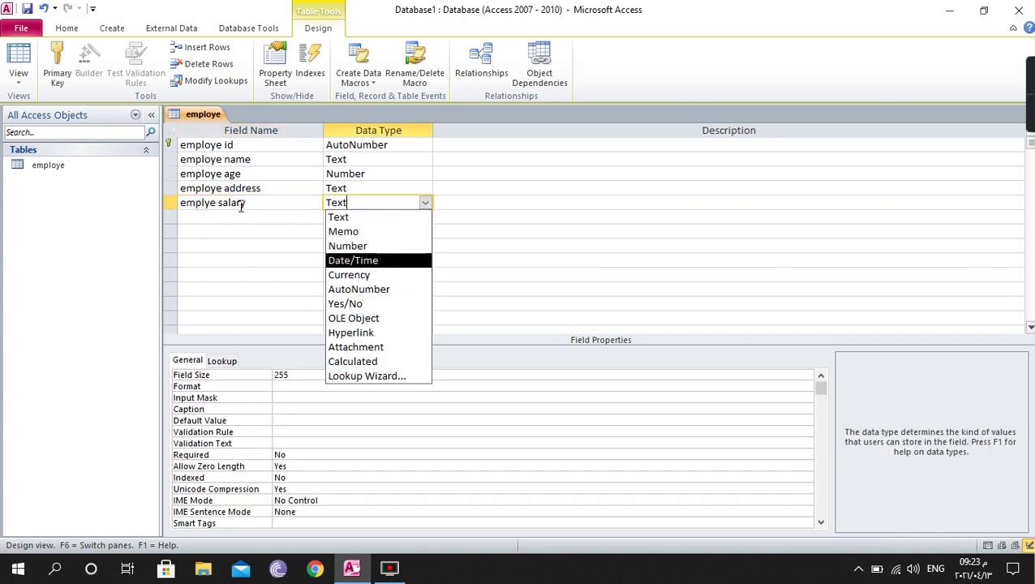
click(366, 277)
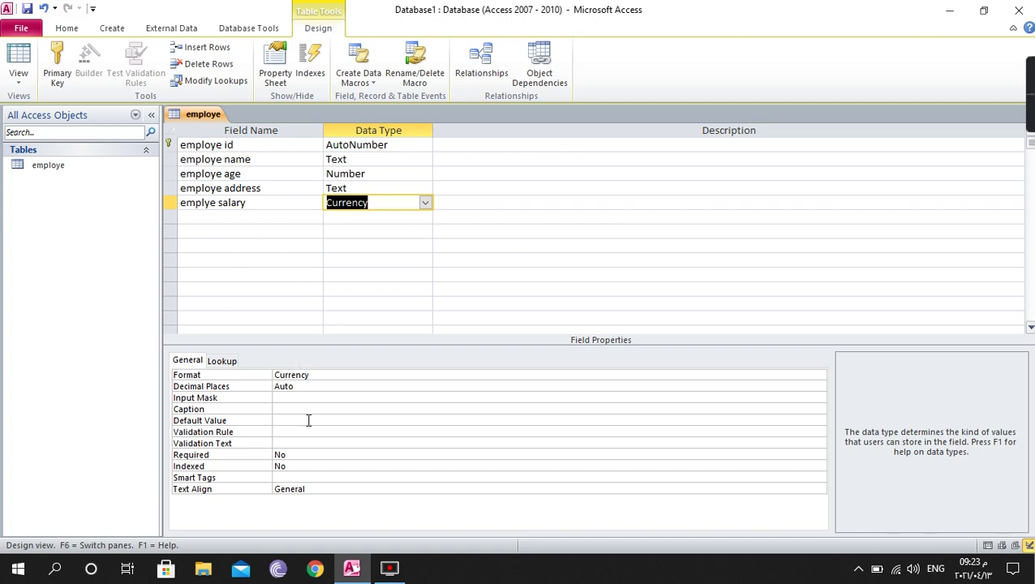
- Check the Required property of the employe age field, then save the table and show it in Datasheet view
click(256, 174)
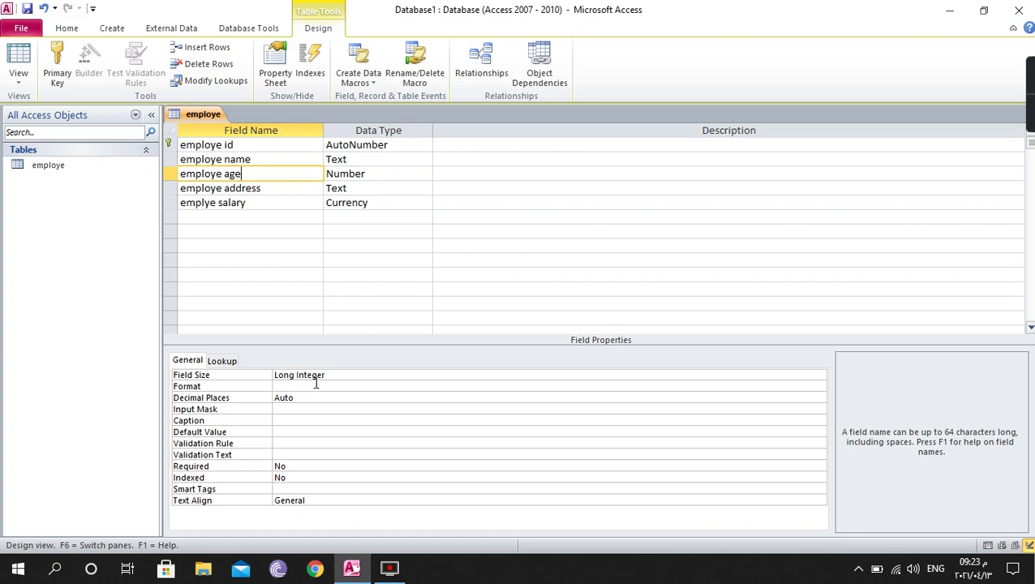
click(240, 465)
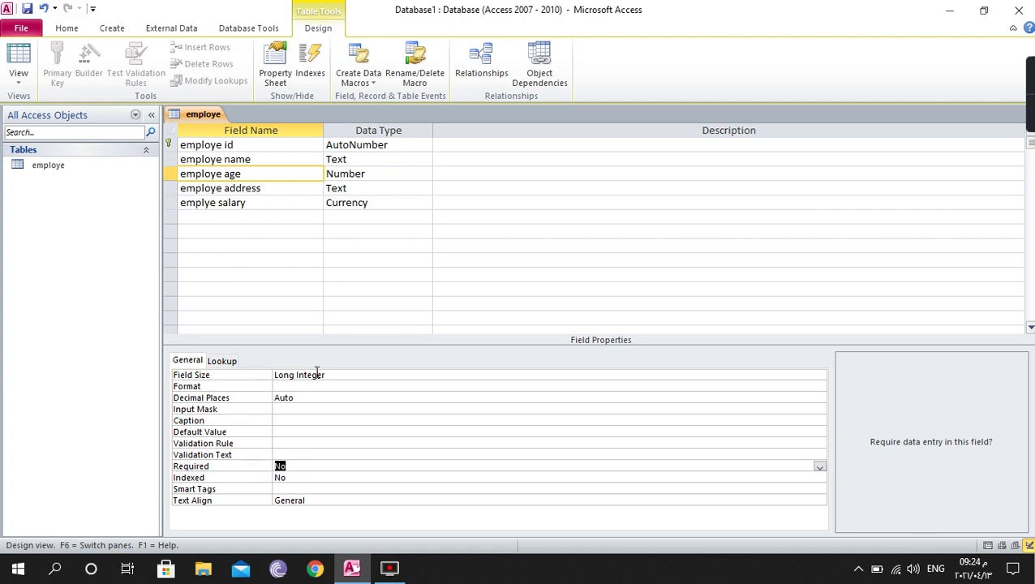
click(19, 58)
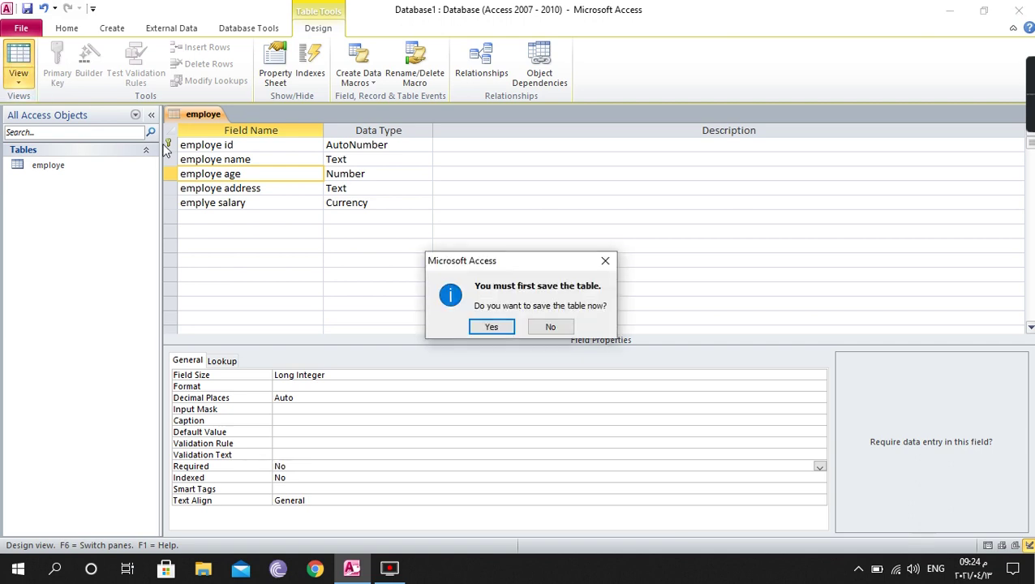
click(490, 326)
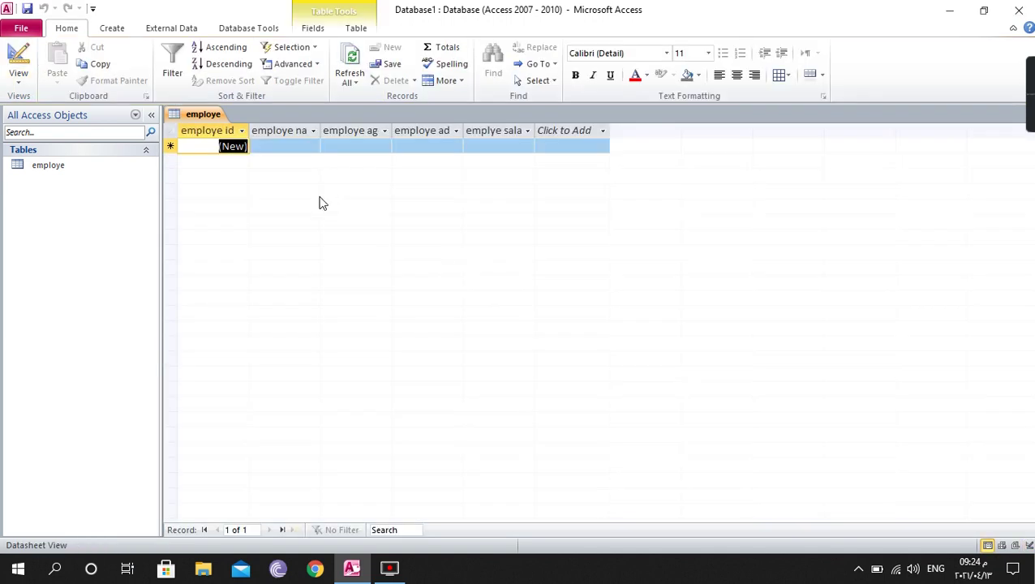
- Widen the employe name column until its full heading fits, and go through the empty cells of the new record
click(287, 143)
drag(320, 130, 389, 129)
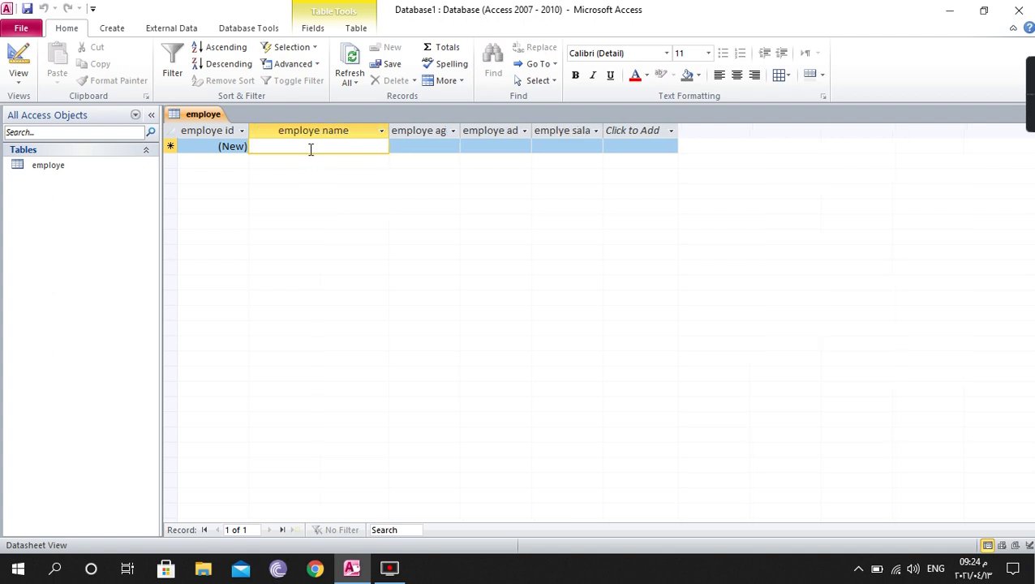
click(402, 145)
click(476, 145)
click(540, 146)
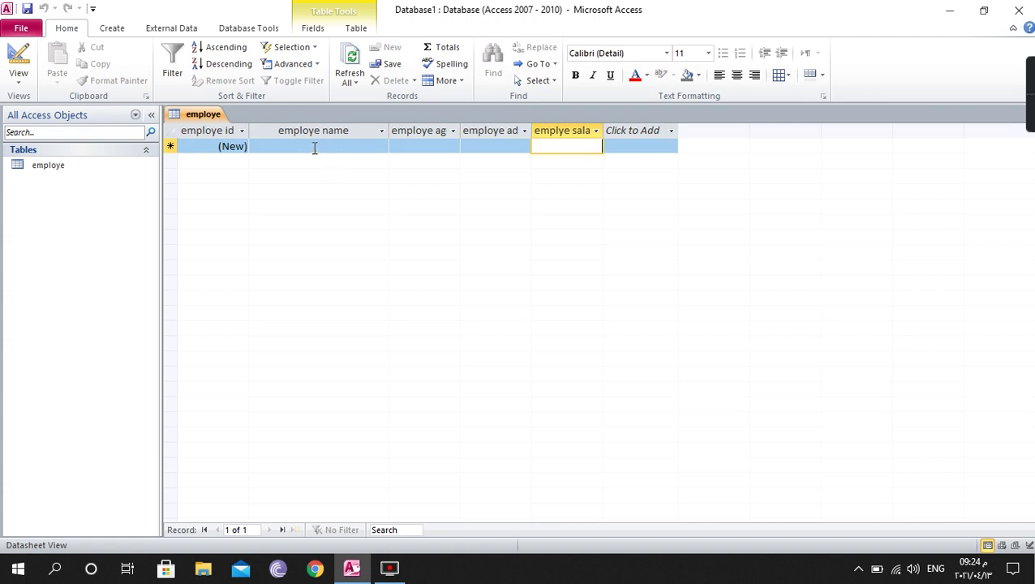
- Return to Design view and set the Required property of the employe age field to Yes
click(17, 61)
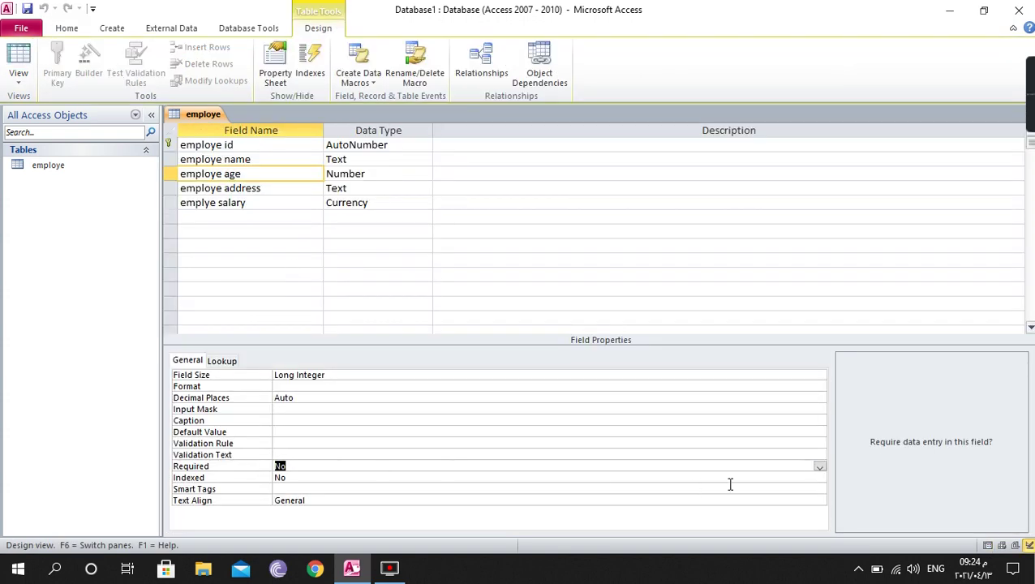
click(819, 467)
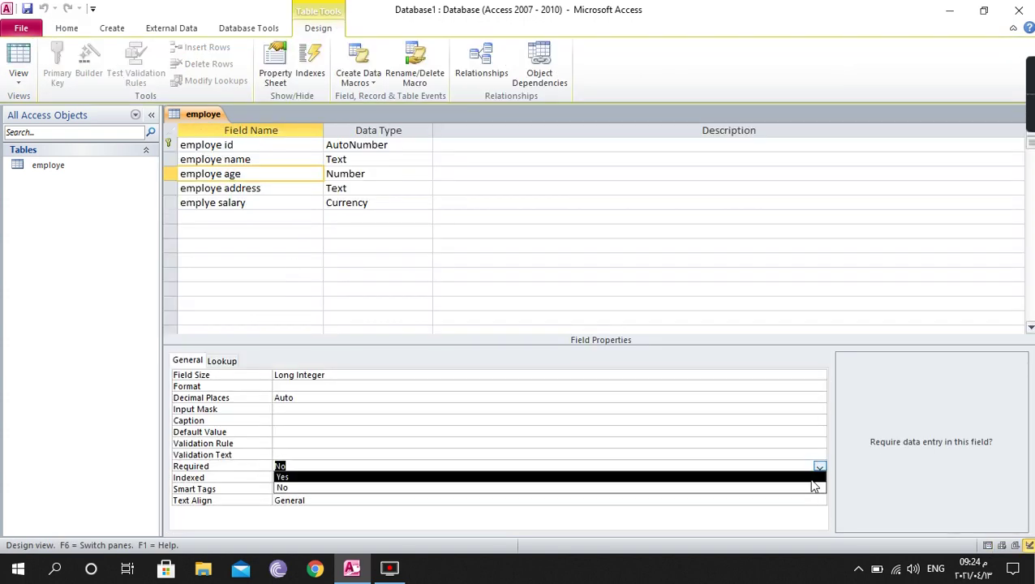
click(802, 479)
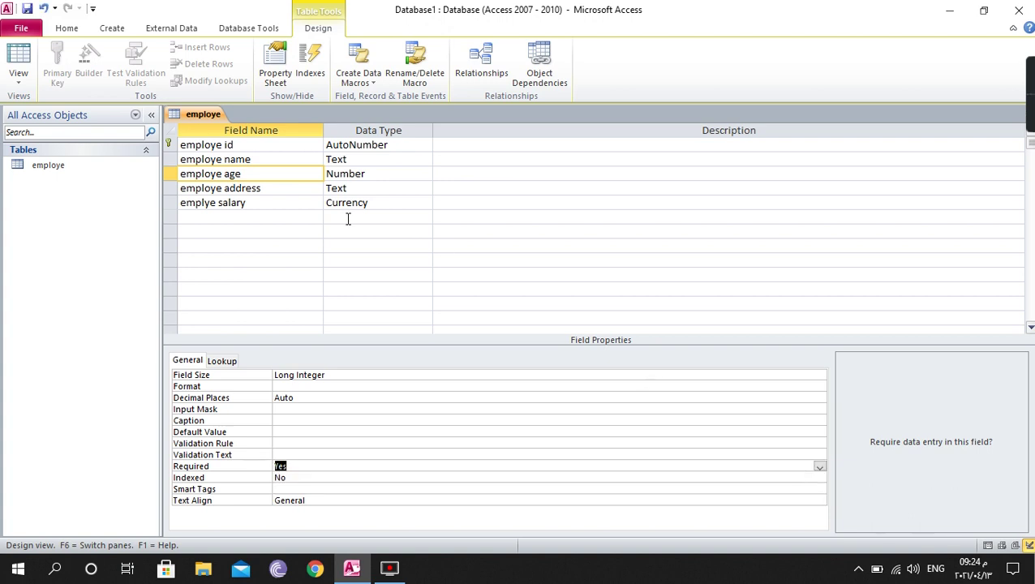
- Save the employe table, show it in Datasheet view and go to the employe name cell of the new record
click(18, 77)
click(36, 106)
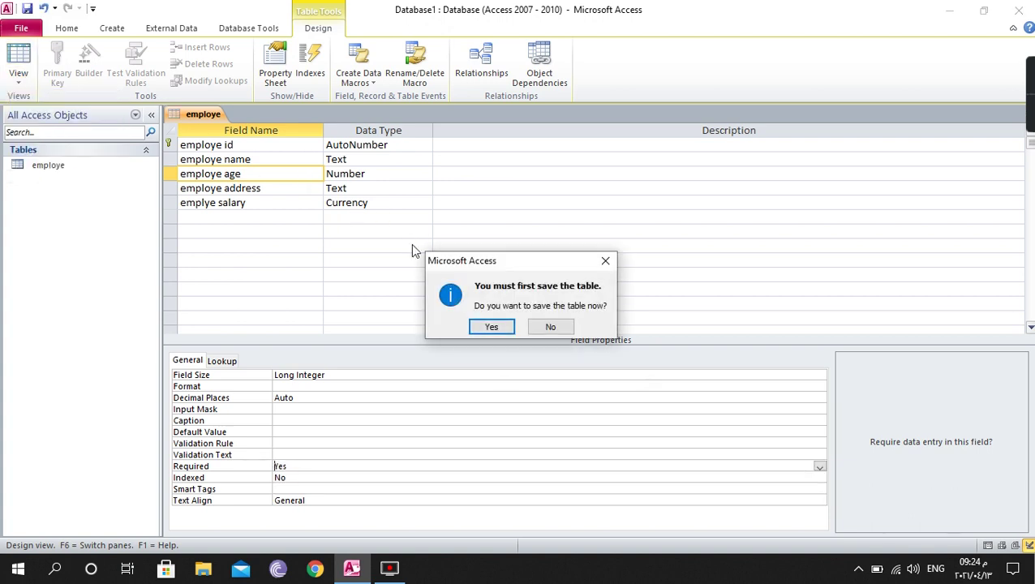
click(491, 327)
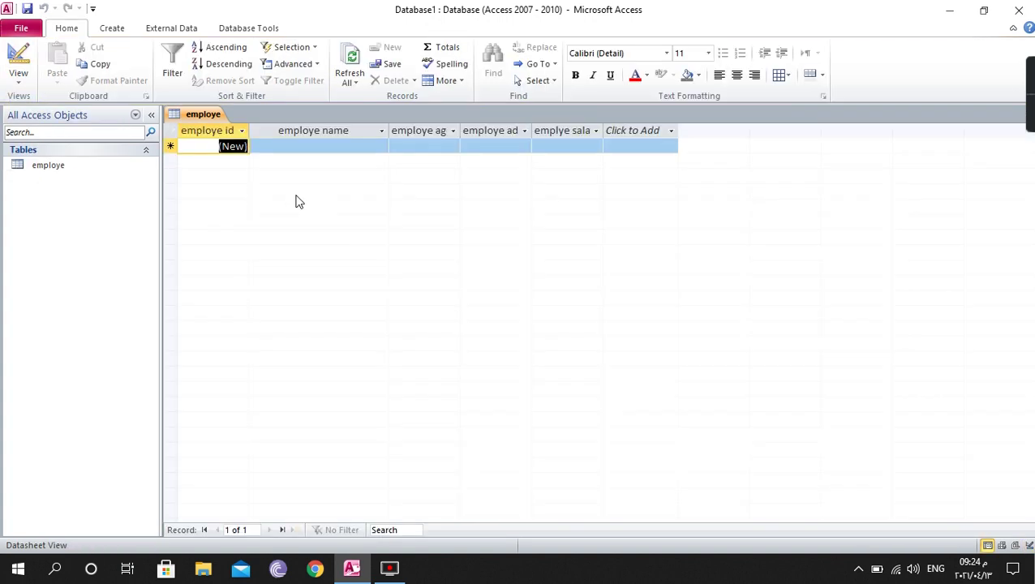
click(309, 147)
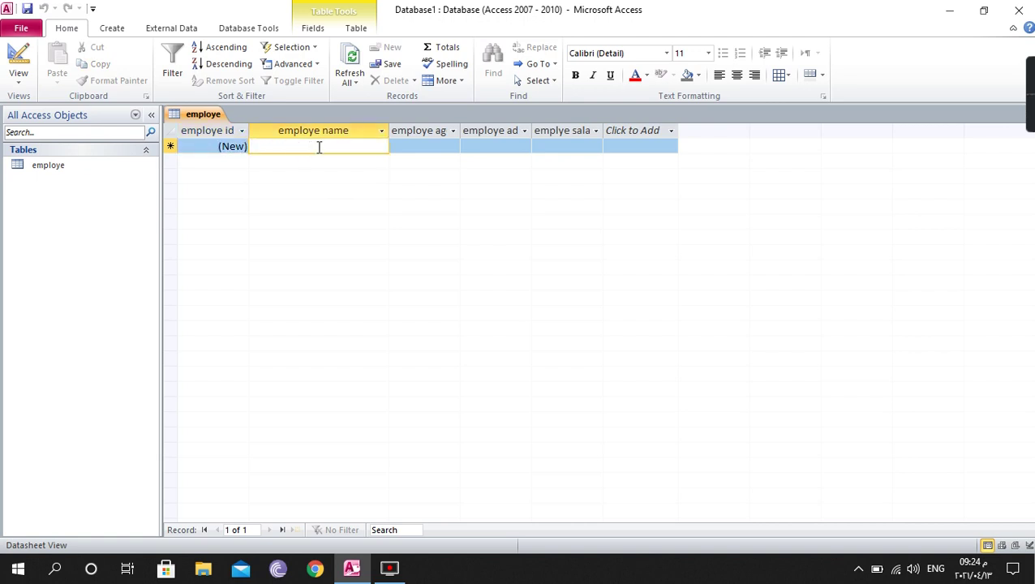
- Return to Design view and examine the Required property of the employe age field and the properties of the employe name field
click(18, 57)
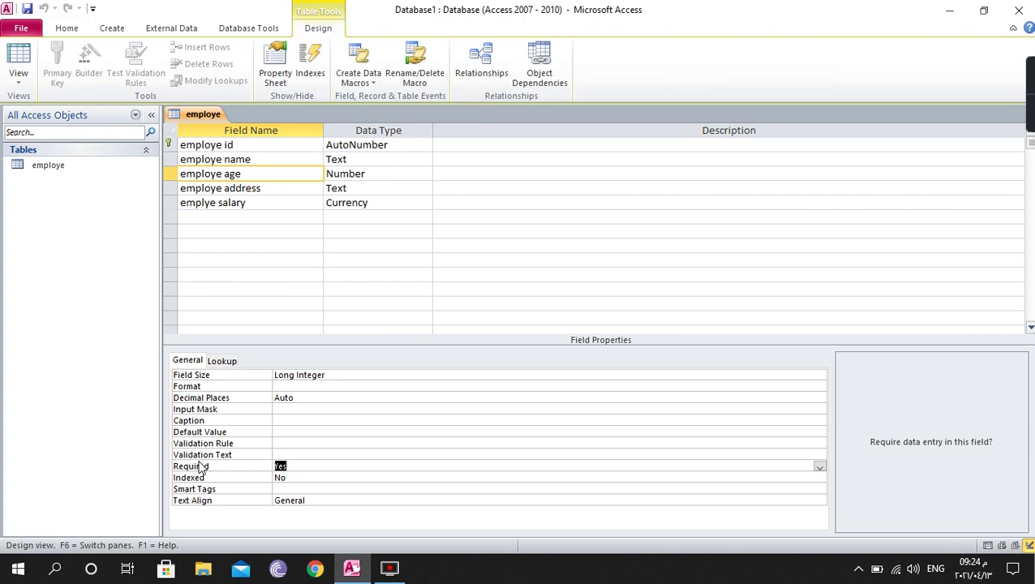
click(294, 467)
click(215, 469)
click(279, 464)
click(211, 470)
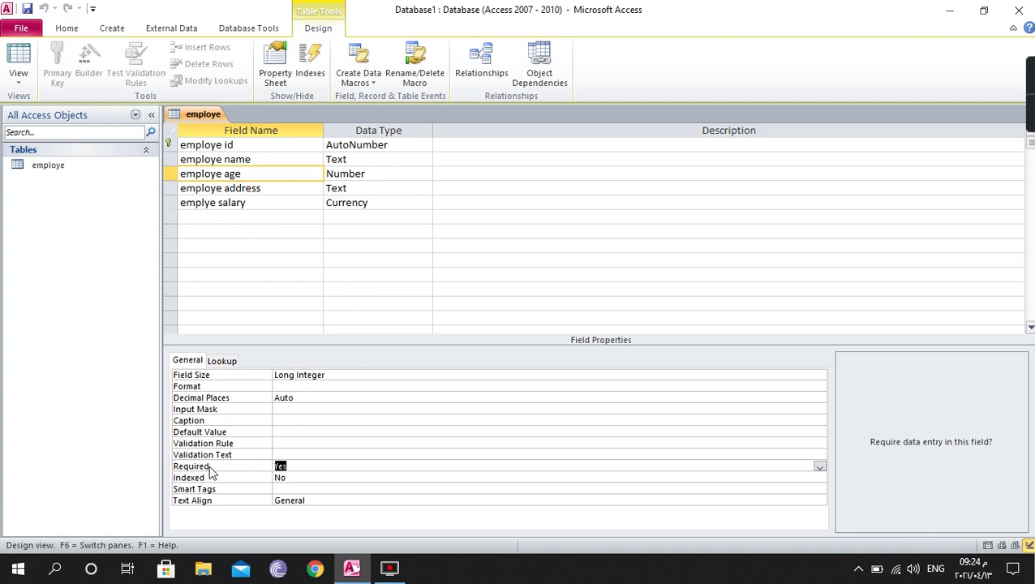
click(261, 159)
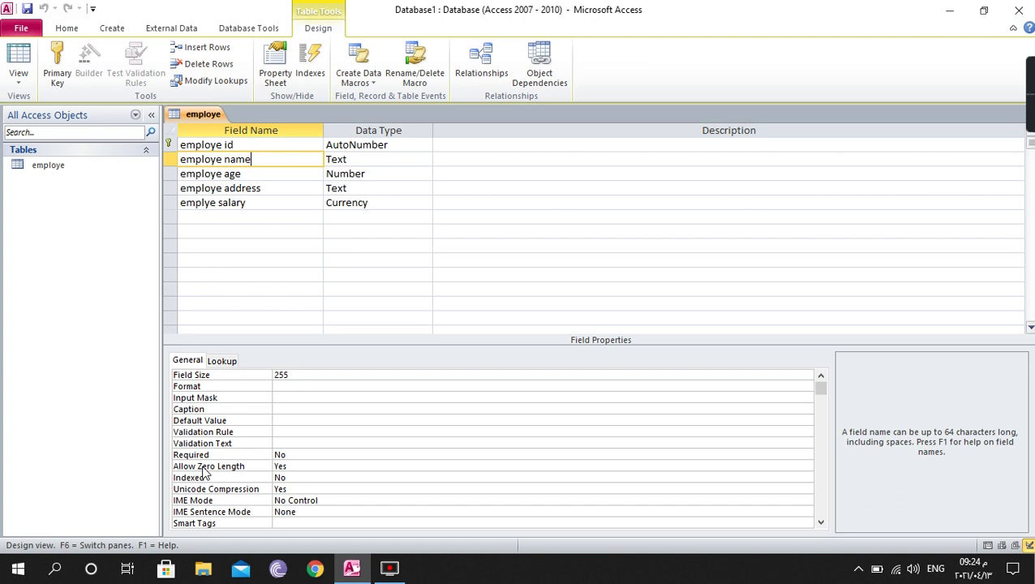
- Set the Validation Rule of the employe age field to >=30
click(256, 168)
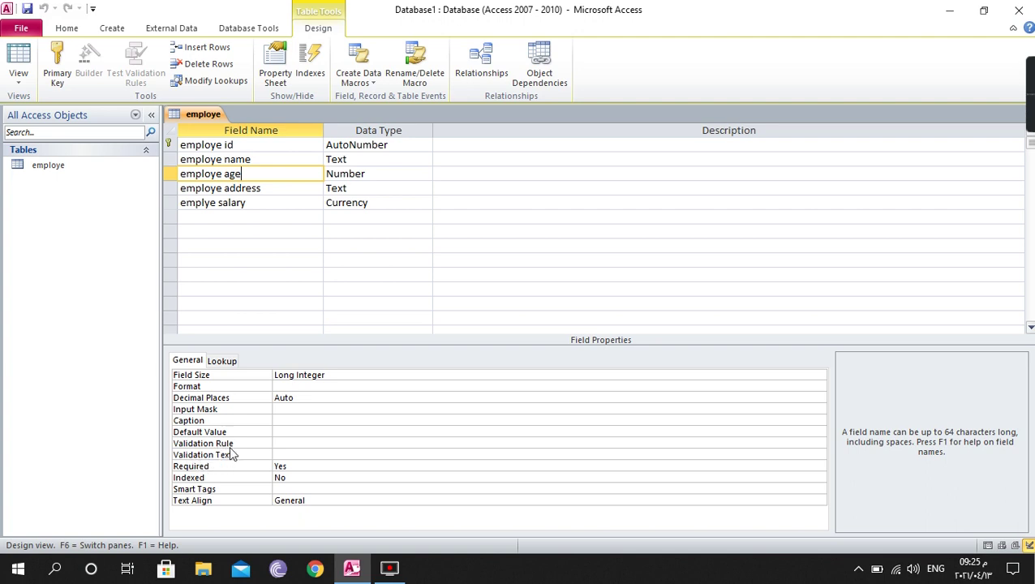
click(238, 443)
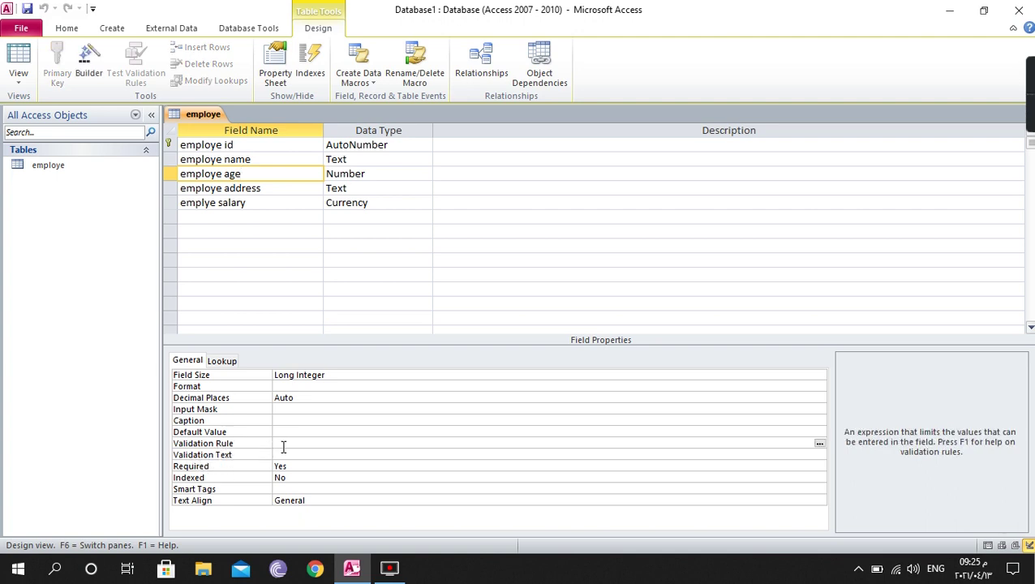
click(285, 454)
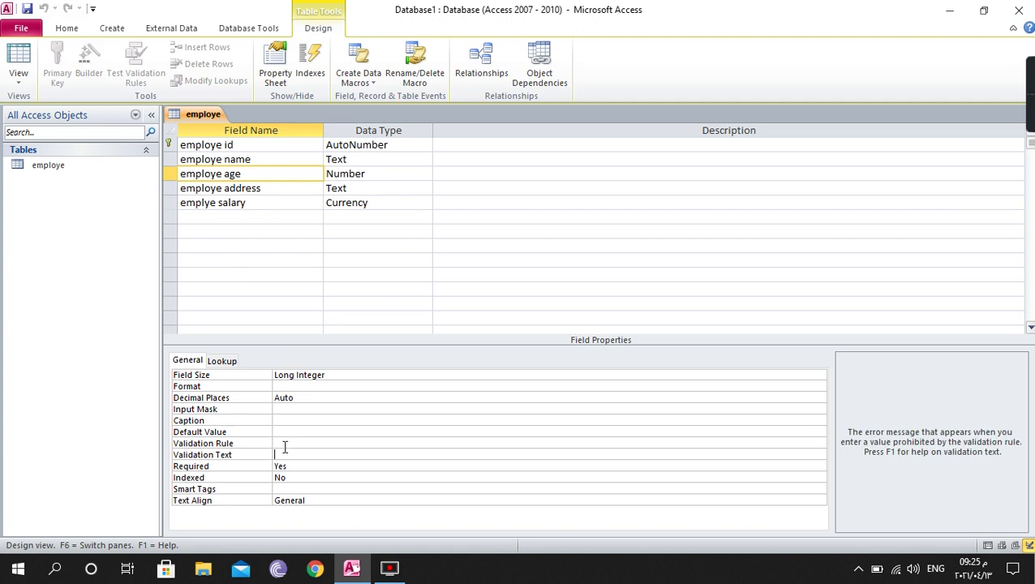
click(285, 443)
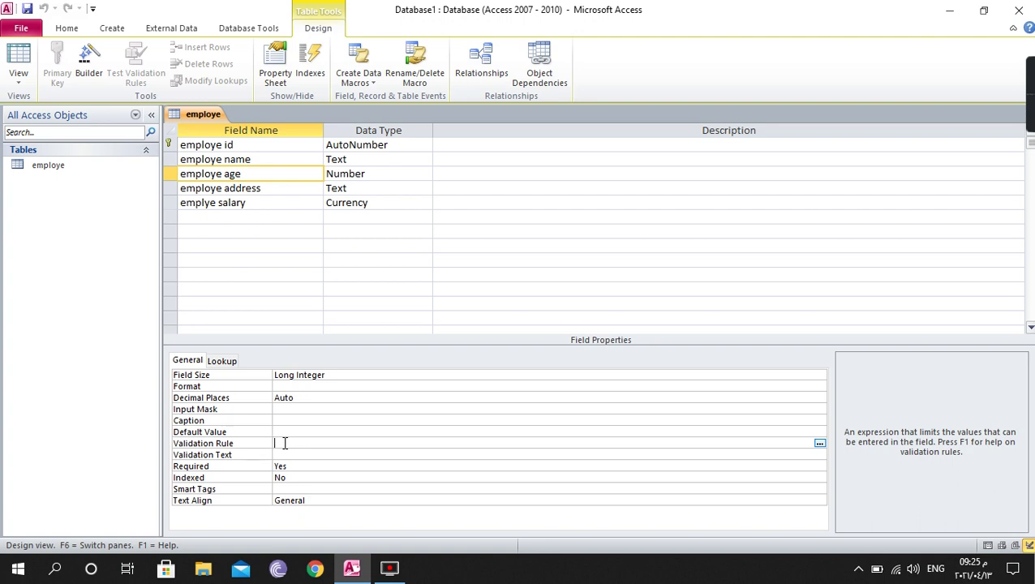
text(>=30)
drag(302, 444, 273, 444)
click(299, 444)
drag(297, 443, 273, 443)
click(292, 455)
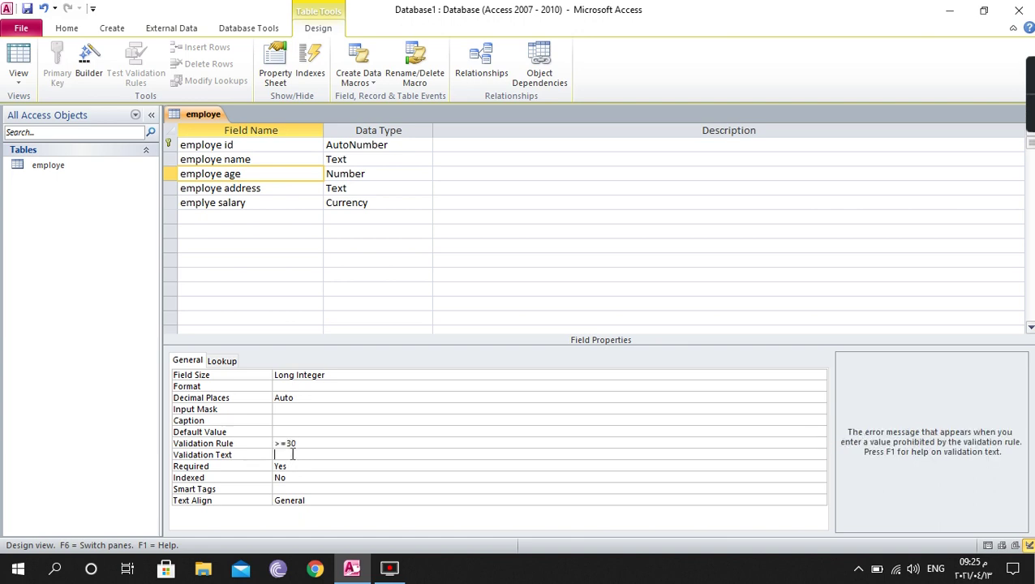
click(300, 443)
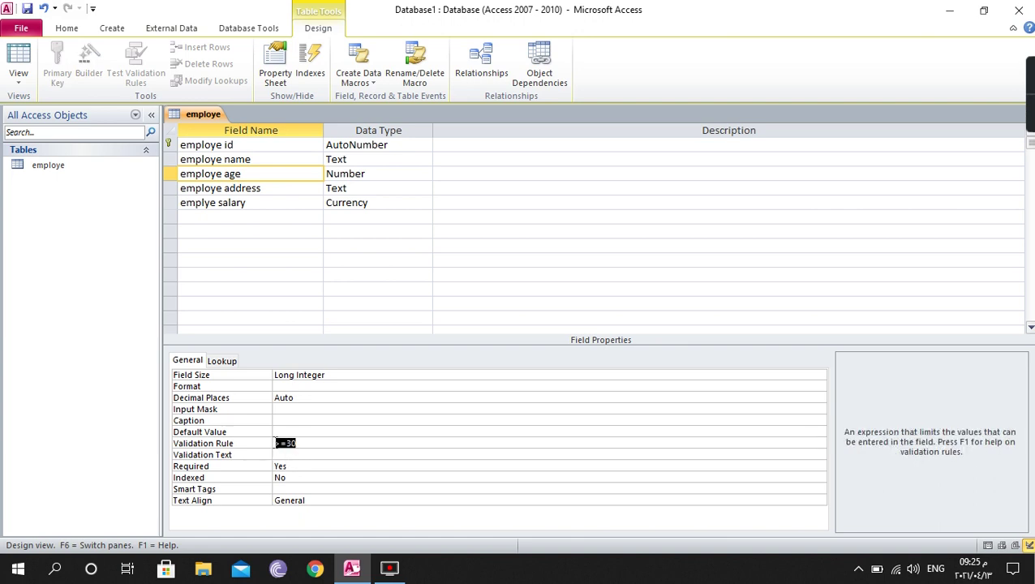
- Set the Validation Text of the employe age field to "the age must be larger than 30!"
click(301, 455)
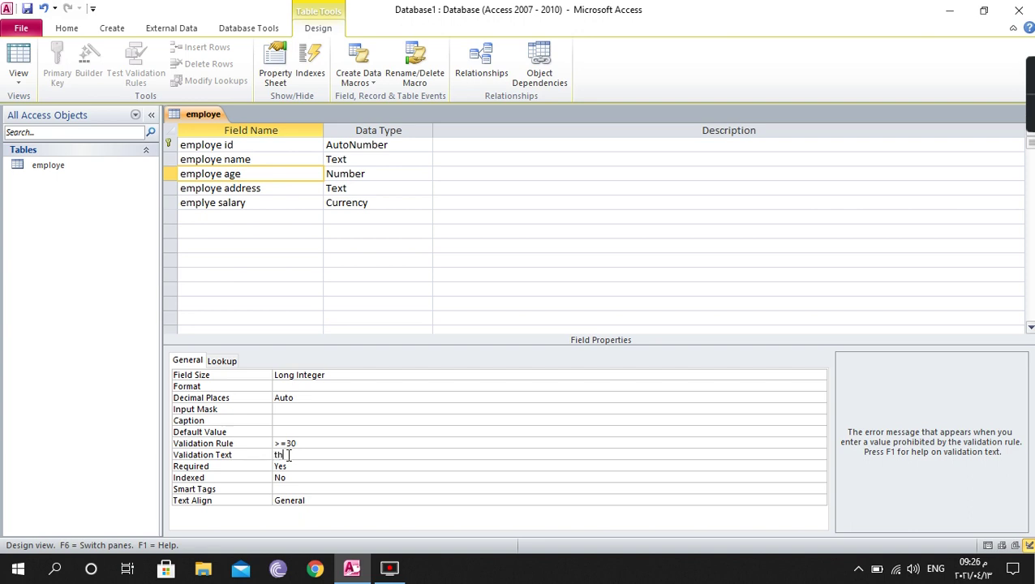
key(BackSpace)
text(ge must be)
text(larger than 30)
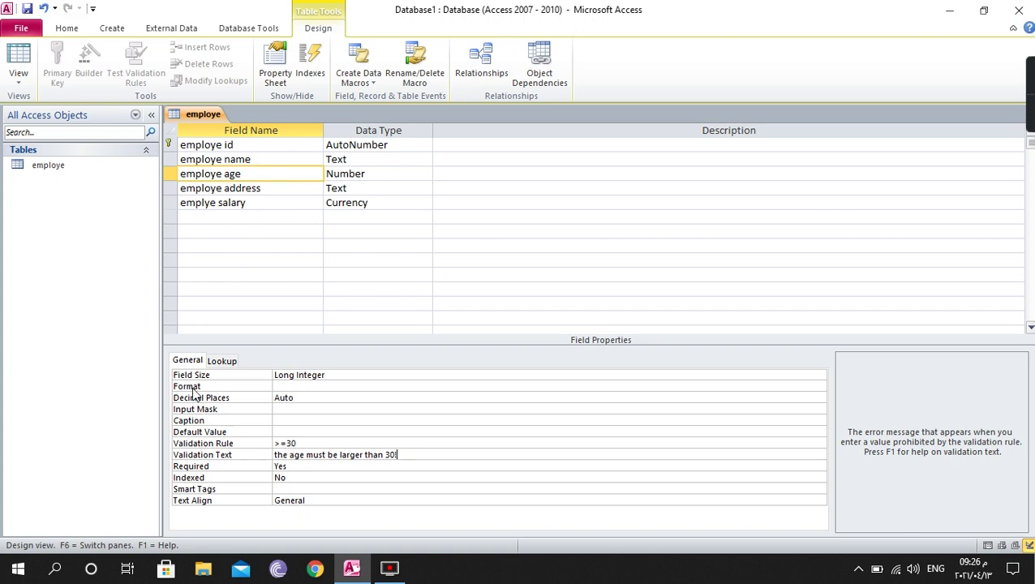
- Examine the available Field Size options of the employe age field without changing the setting
click(246, 375)
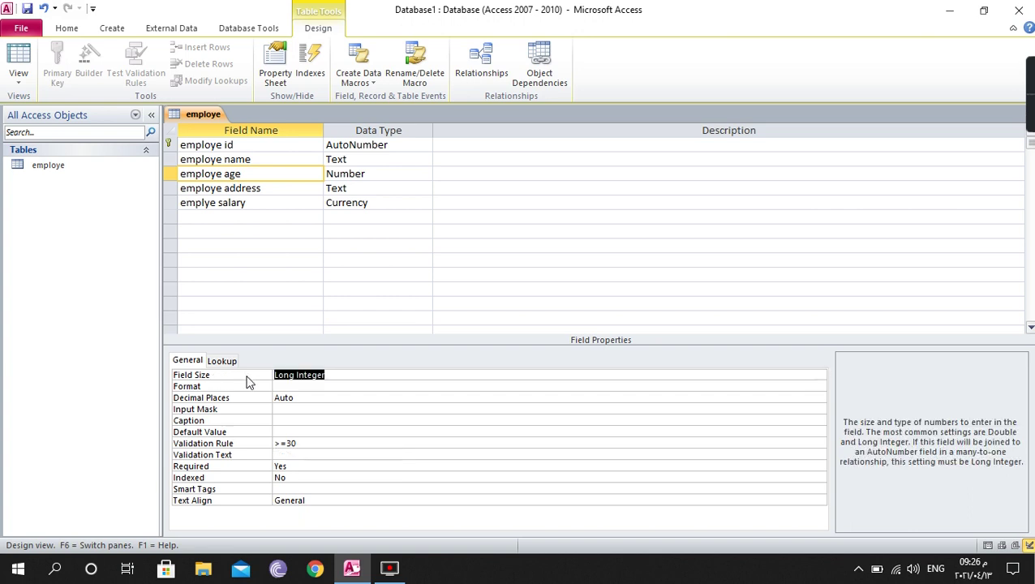
click(339, 376)
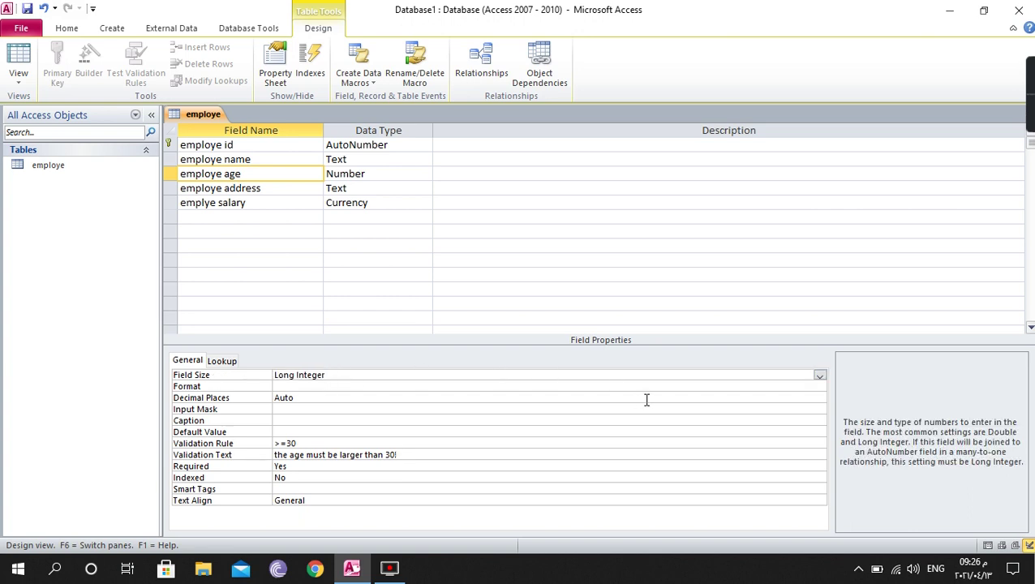
click(819, 377)
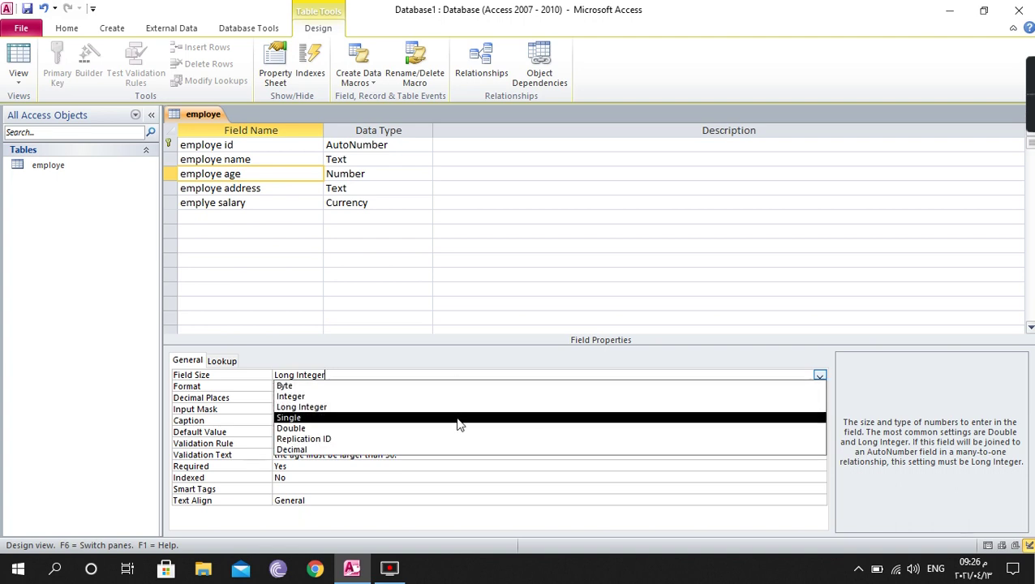
click(218, 378)
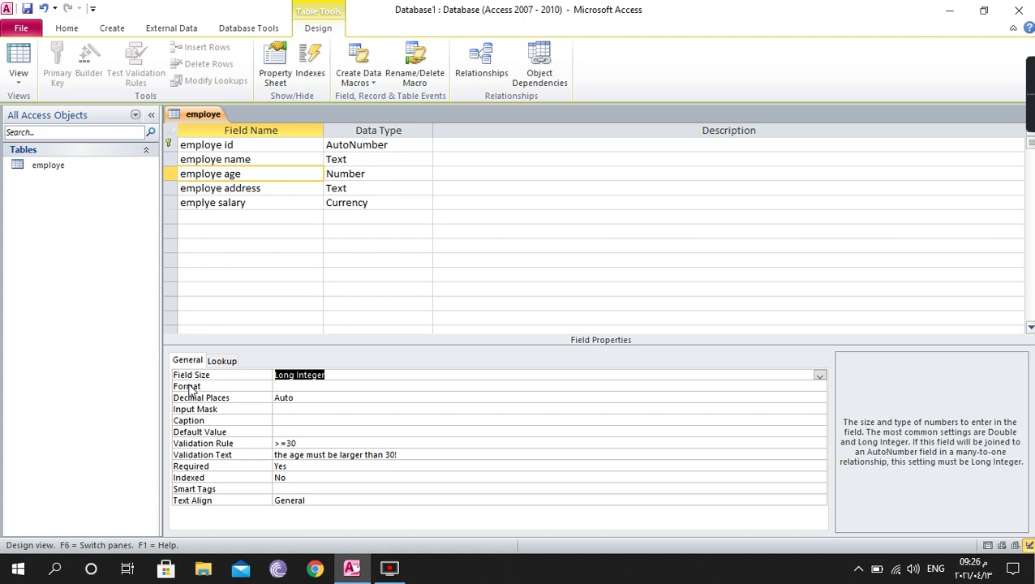
- Set the Format property of the emplye salary field to Euro
click(265, 204)
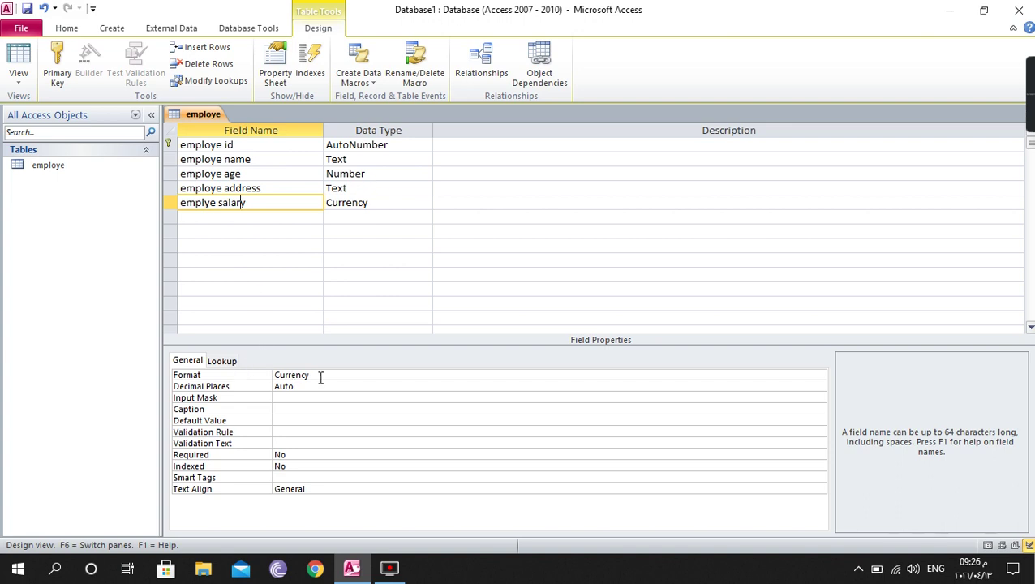
click(794, 374)
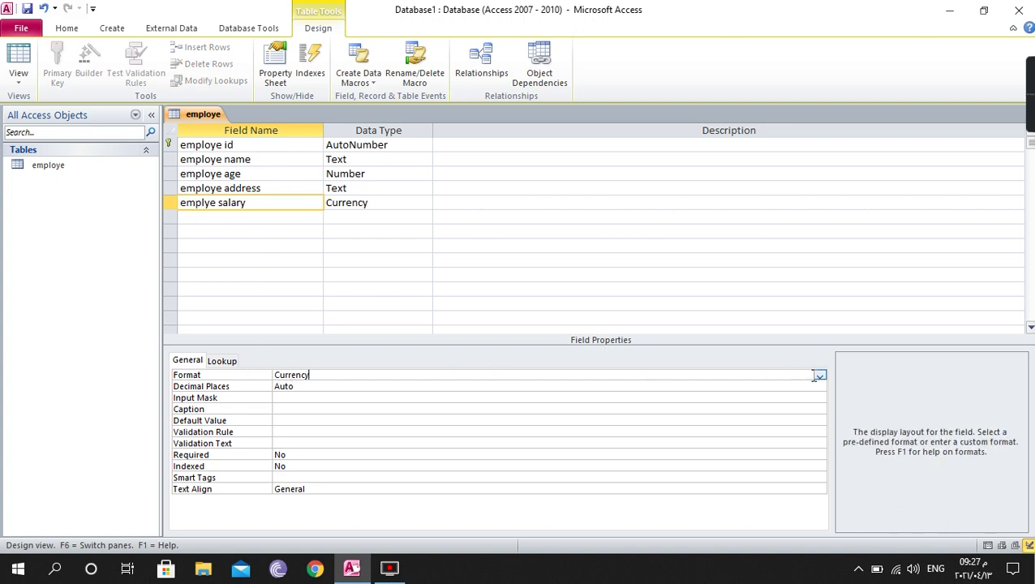
click(819, 376)
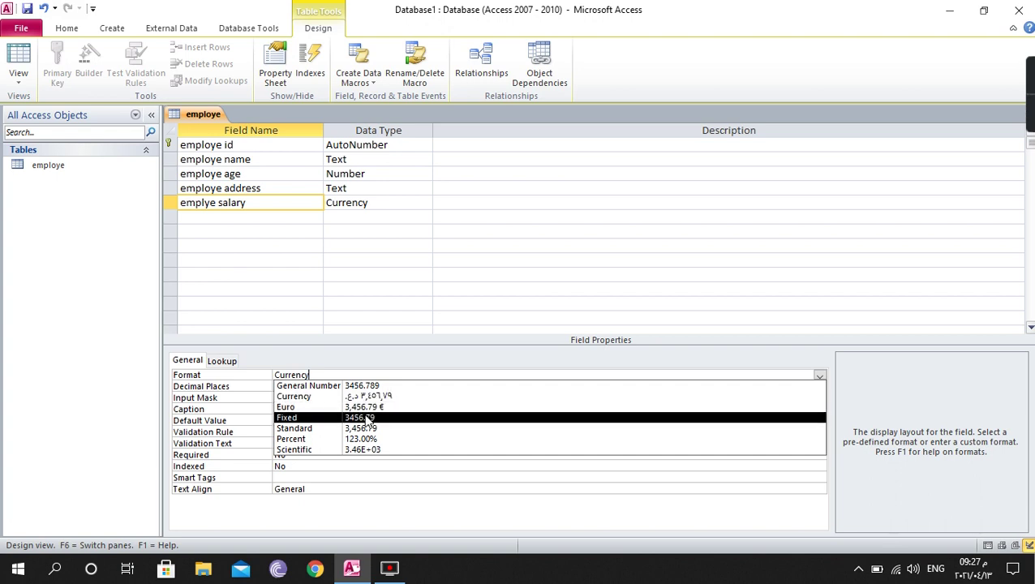
click(322, 412)
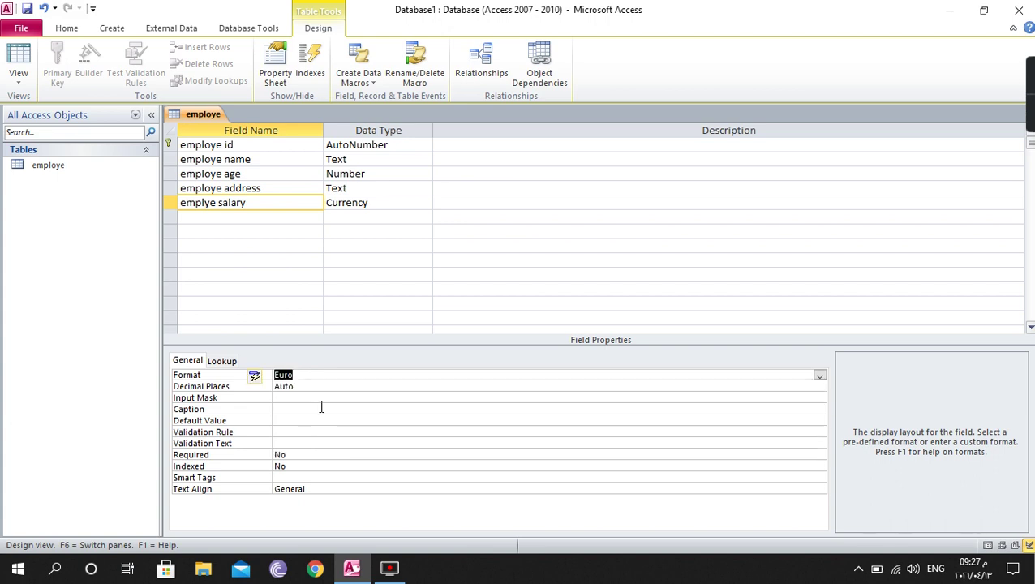
key(Return)
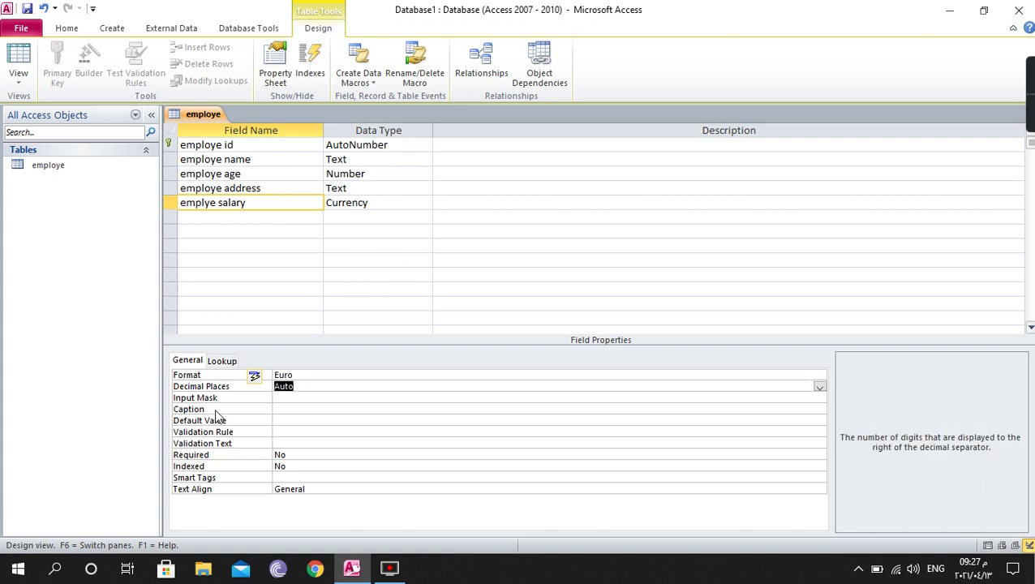
- Set the Required property of the emplye salary field to Yes
click(308, 455)
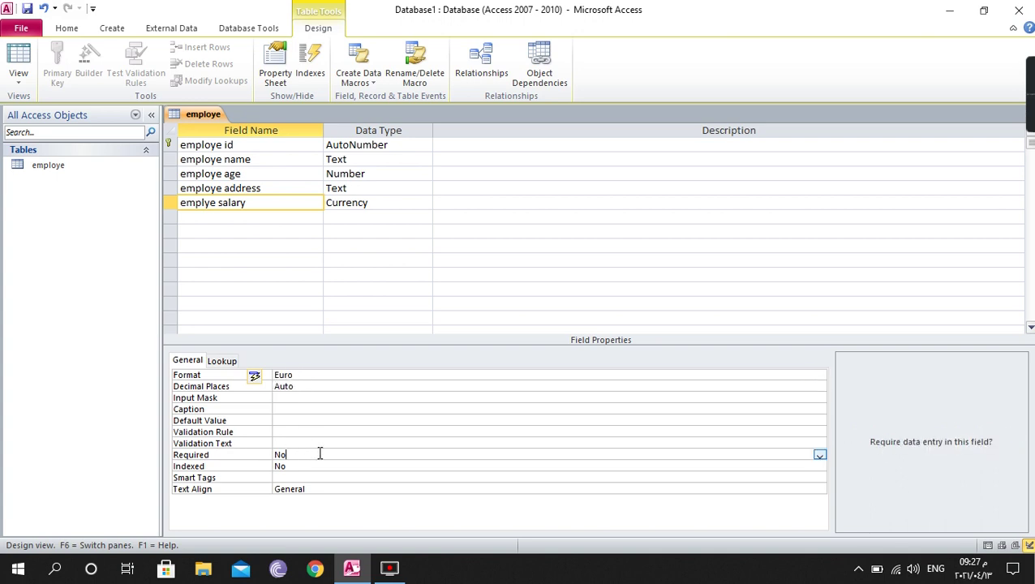
click(819, 456)
click(718, 467)
- Set the emplye salary field's Validation Rule to <=2000 and its Validation Text to "the salary is larger than 2000"
click(283, 432)
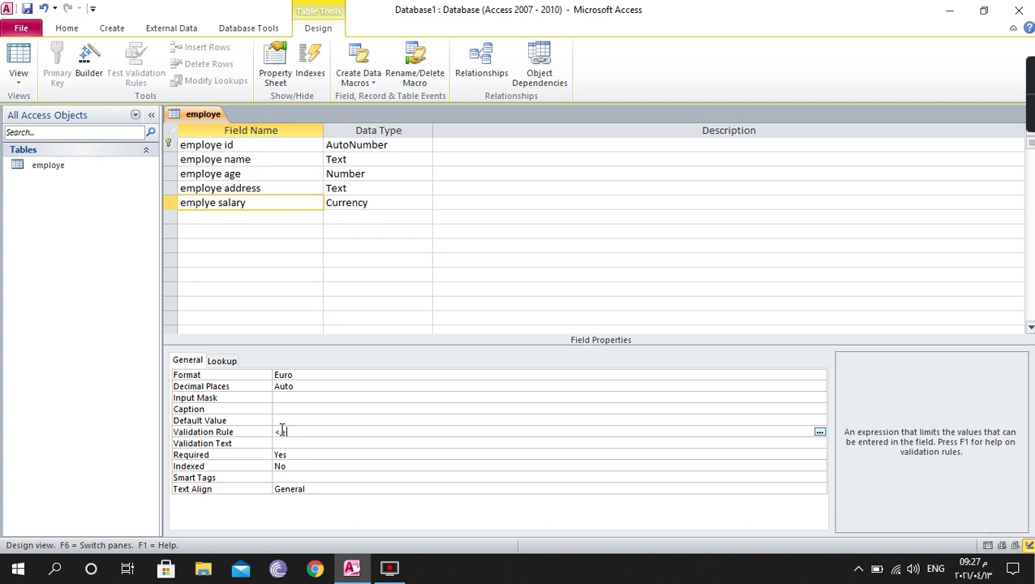
text(000)
click(296, 444)
text(the sala)
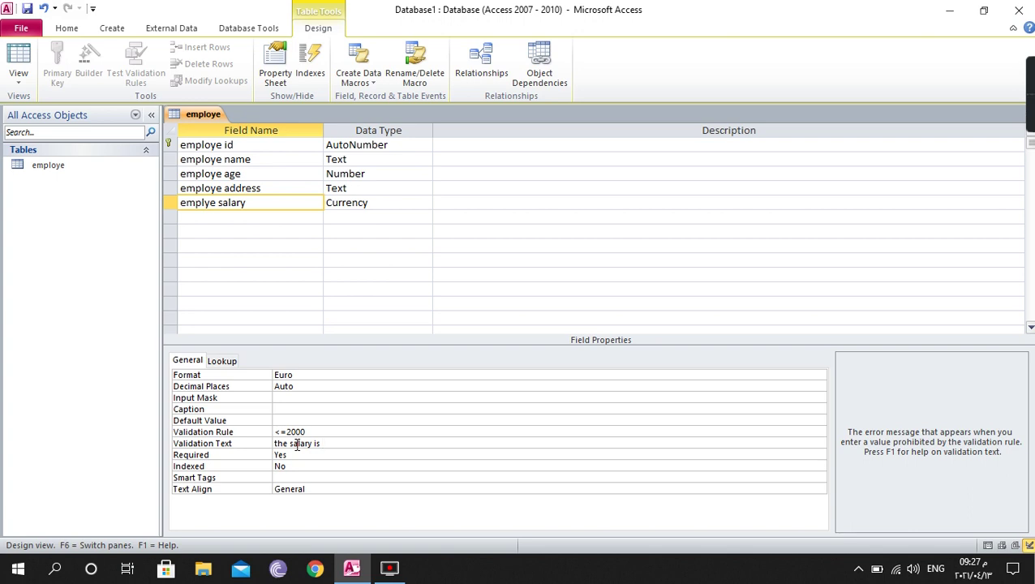
text(ry is larger )
text(tan )
text(han )
text(2000)
- Save the table with the new field properties and switch it to Datasheet view
click(18, 82)
click(491, 326)
click(24, 82)
click(62, 110)
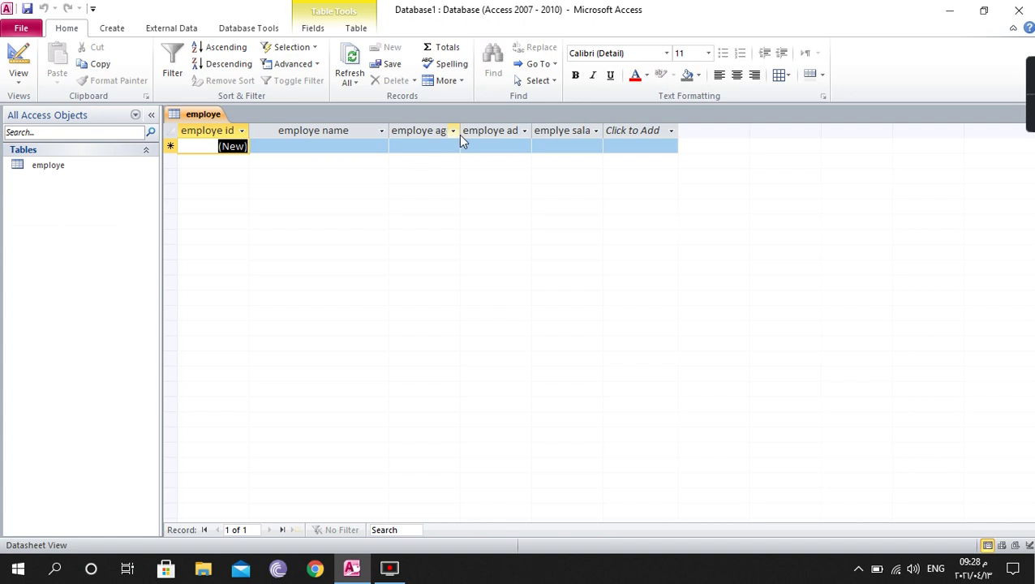
- Widen the employe age, employe address and emplye salary columns to show more of their headings
drag(459, 132, 489, 132)
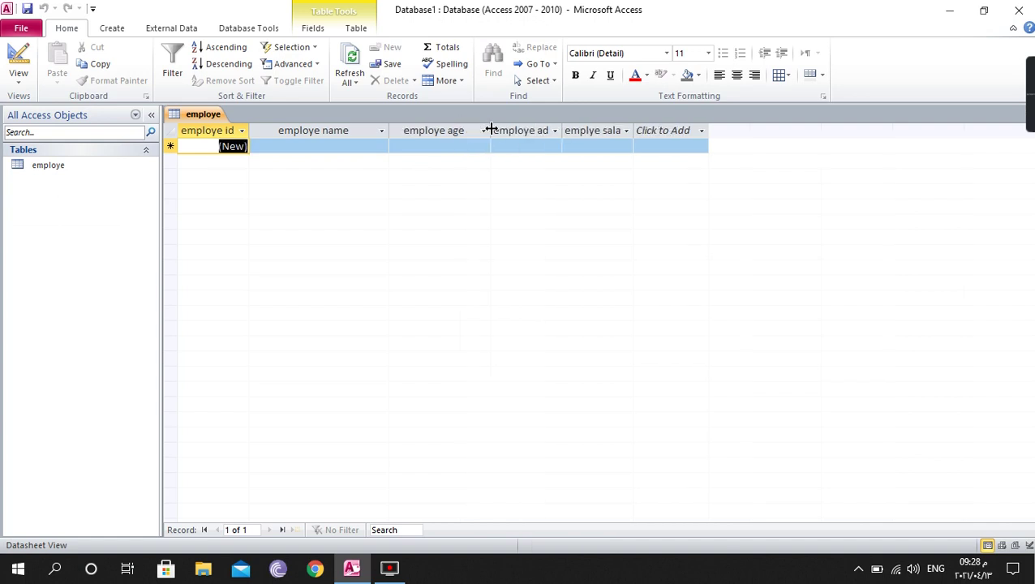
drag(561, 131, 583, 131)
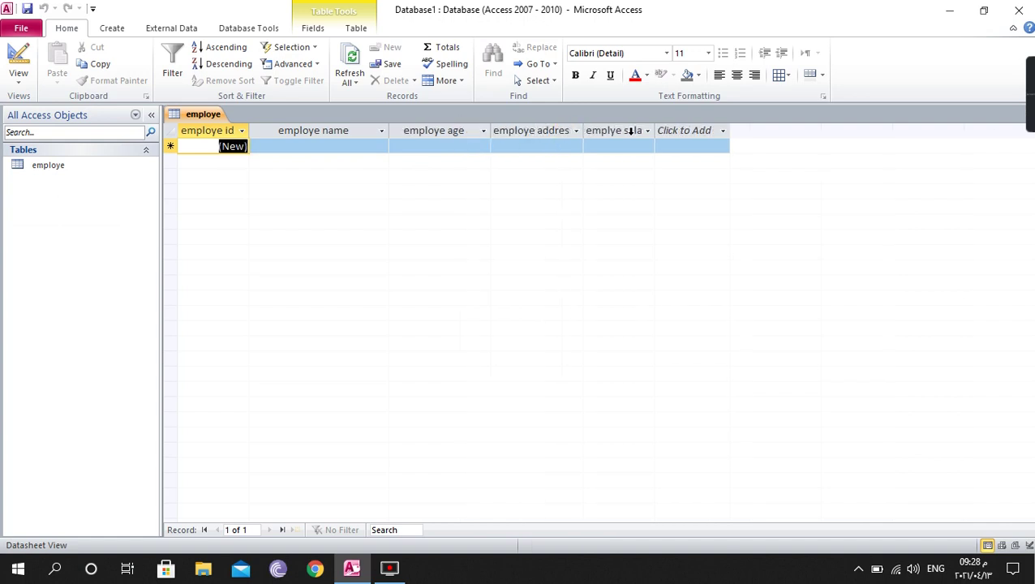
drag(652, 131, 730, 131)
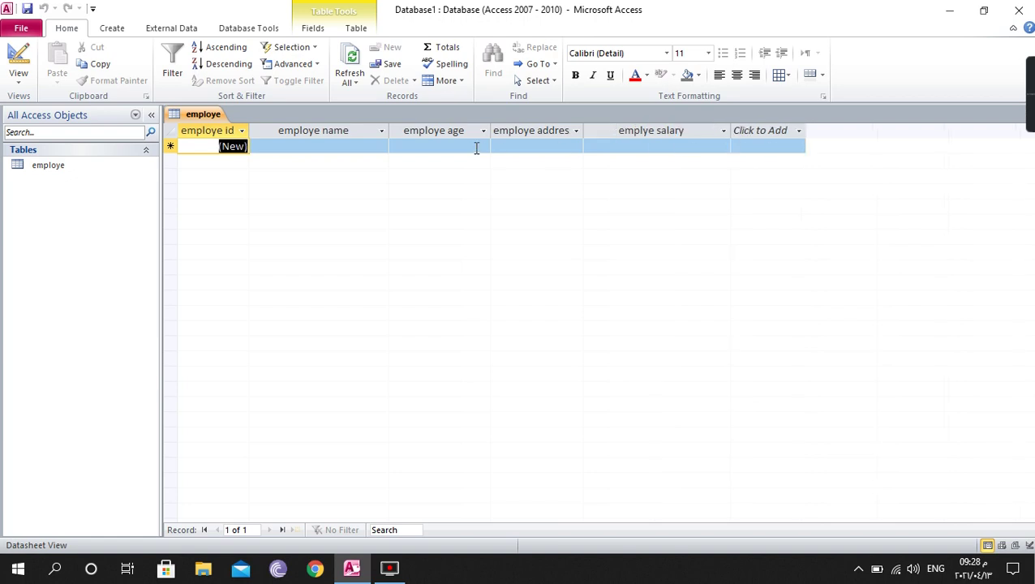
- Fill in the employee's name in a new record and try 29 as the age to test the validation rule
click(337, 146)
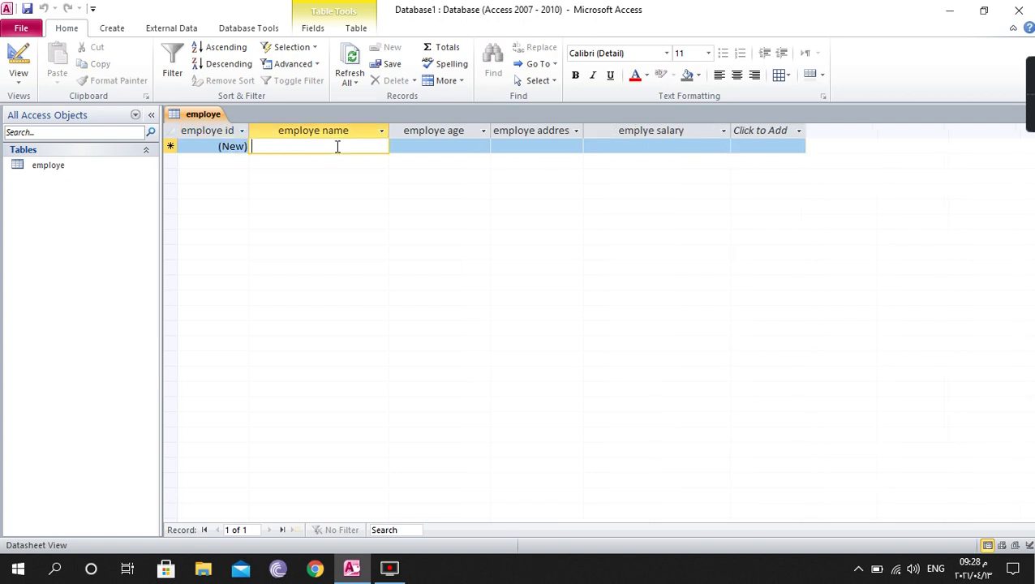
text(ahmad)
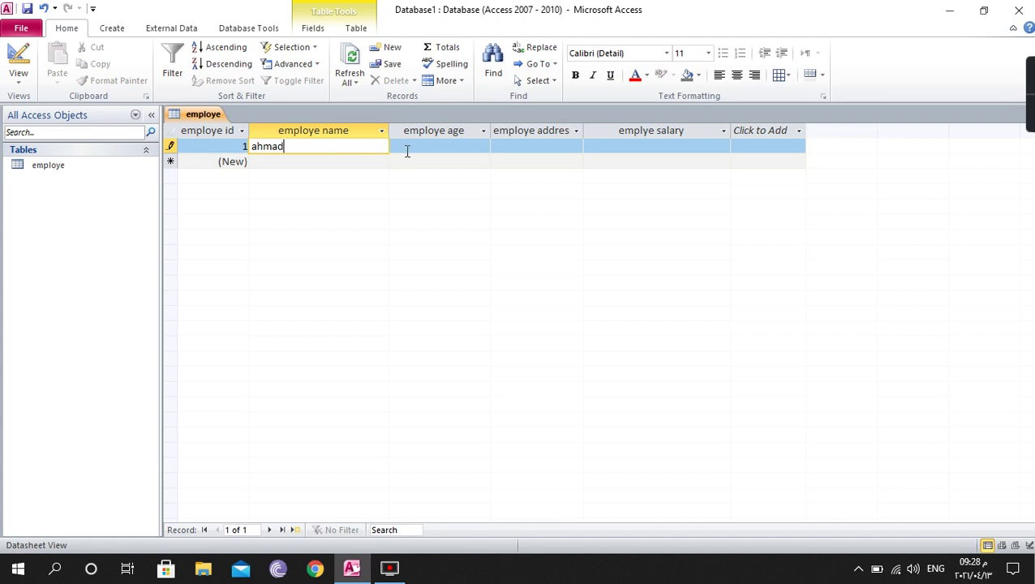
click(408, 150)
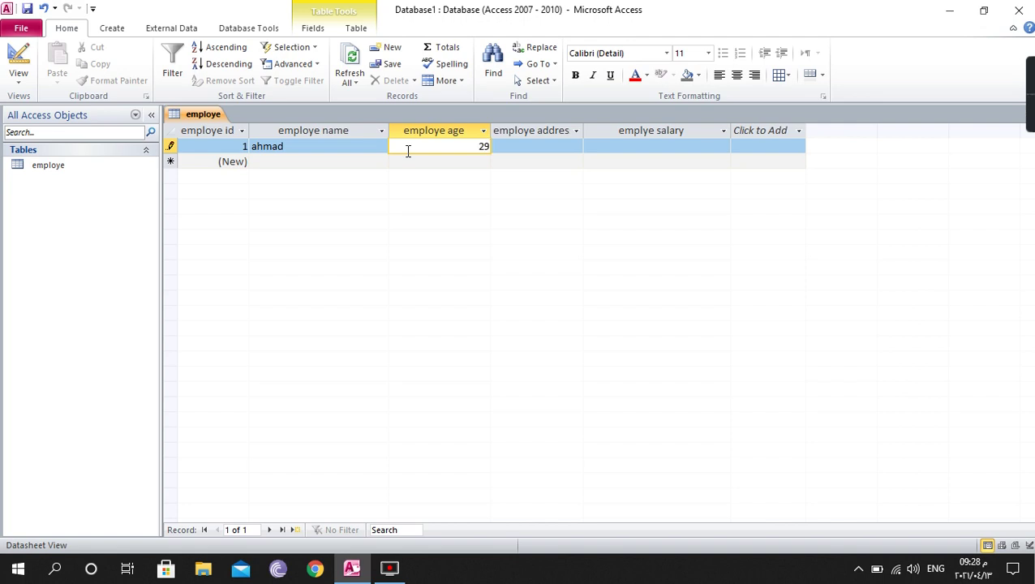
click(542, 150)
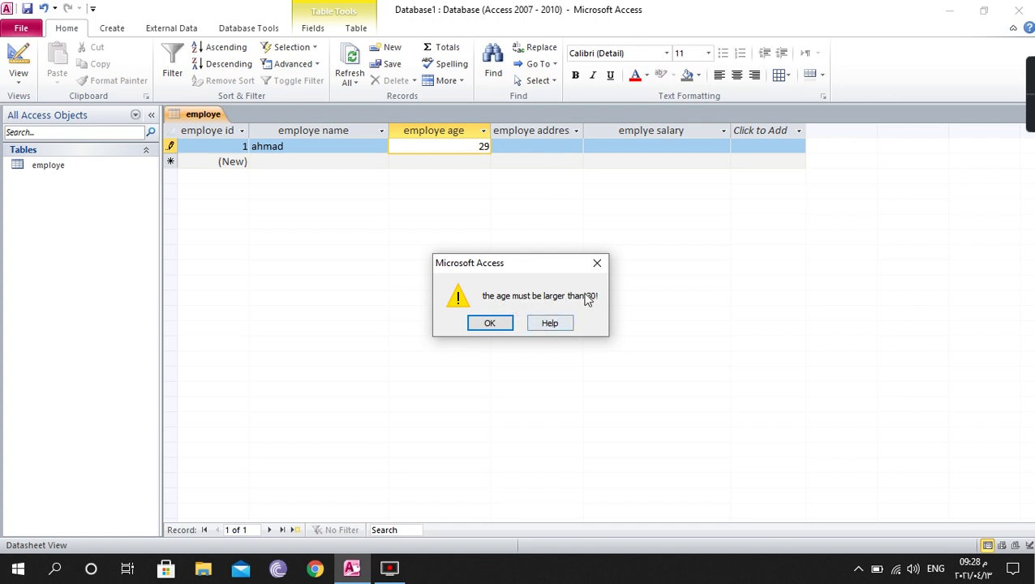
click(496, 322)
- Set the employe age to 30 and fill in the employee's address in the same record
text(30)
click(509, 146)
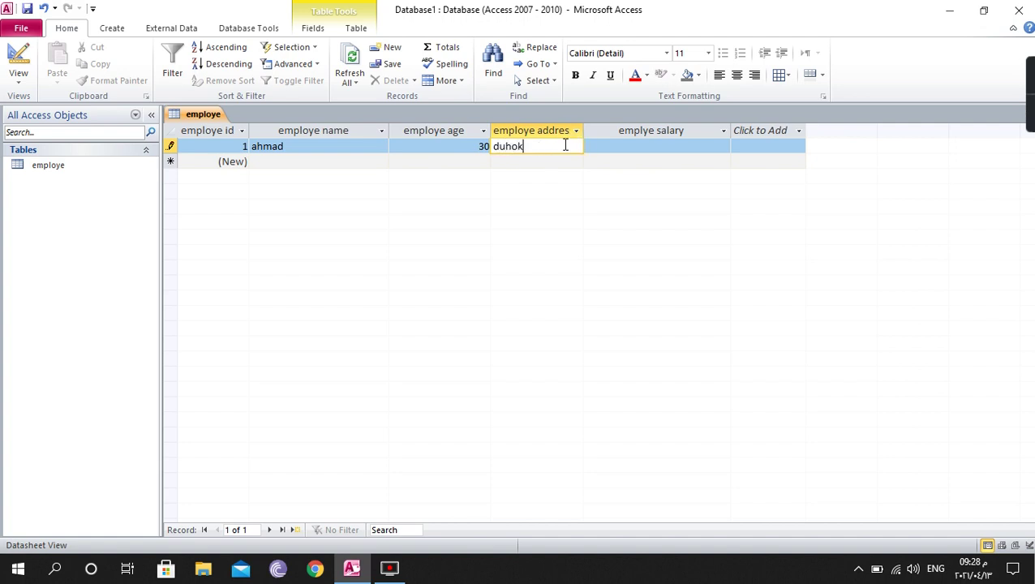
- Try 2500 as the emplye salary in the first record to test the salary validation rule
click(661, 146)
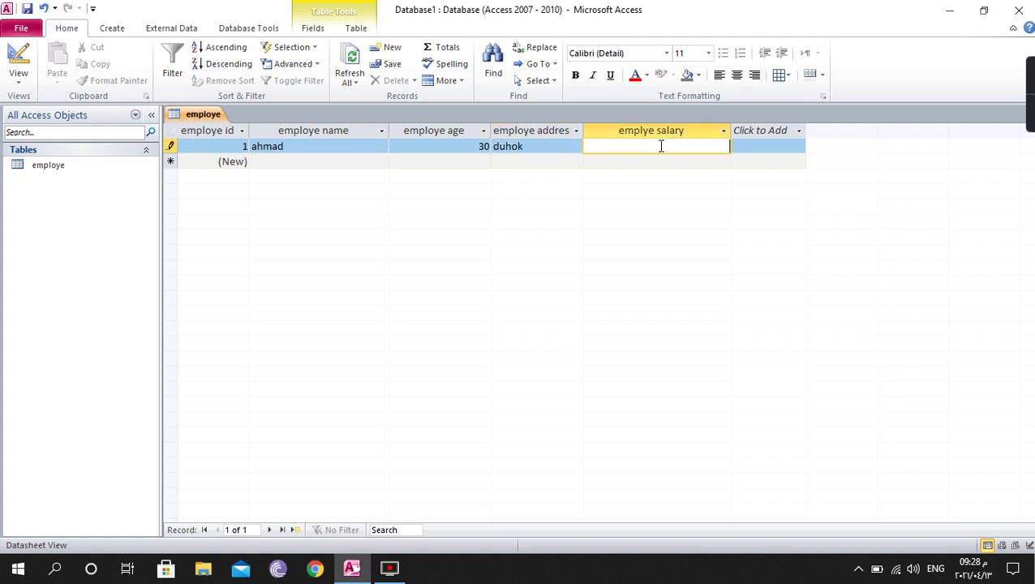
text(2500)
click(273, 162)
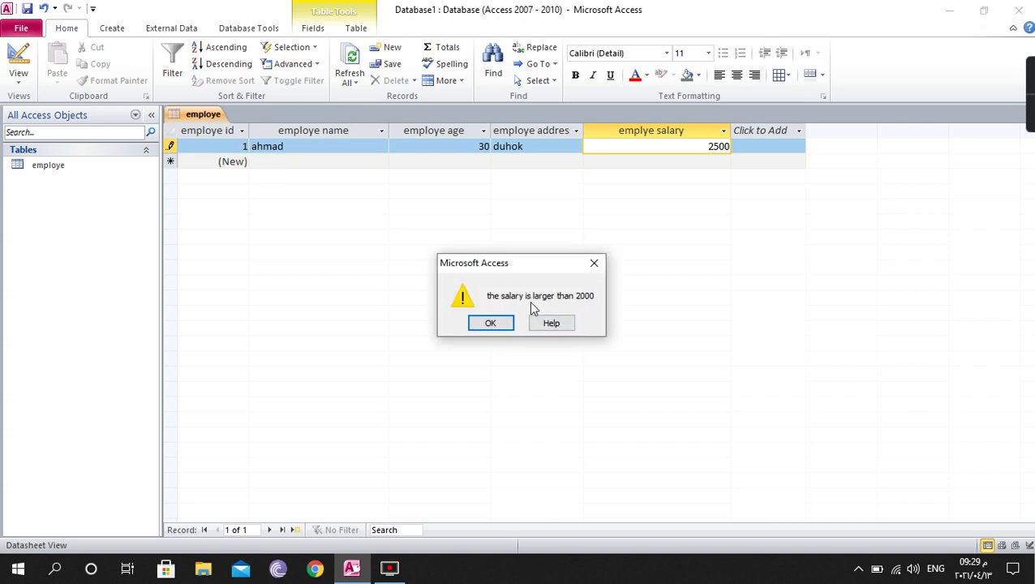
click(495, 324)
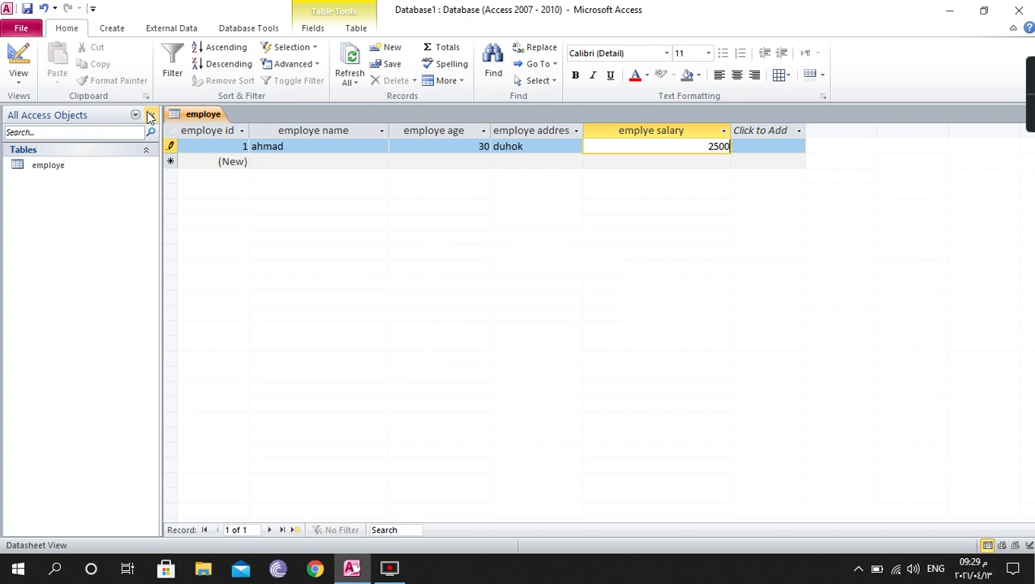
click(18, 61)
click(491, 323)
- Set the emplye salary of the first record to 2000
drag(704, 147, 766, 143)
key(Delete)
click(766, 144)
click(489, 323)
text(2000)
click(558, 147)
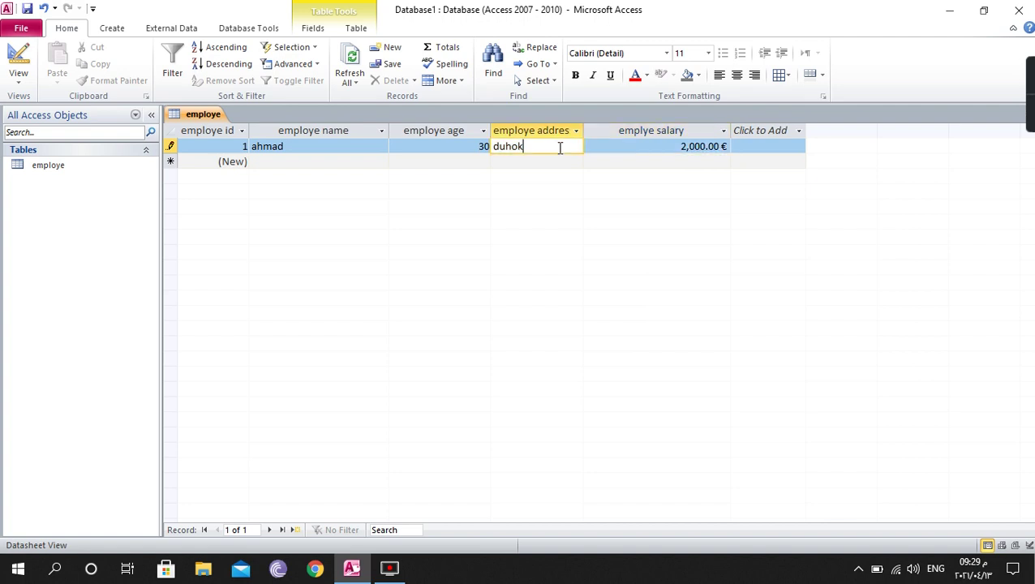
click(695, 148)
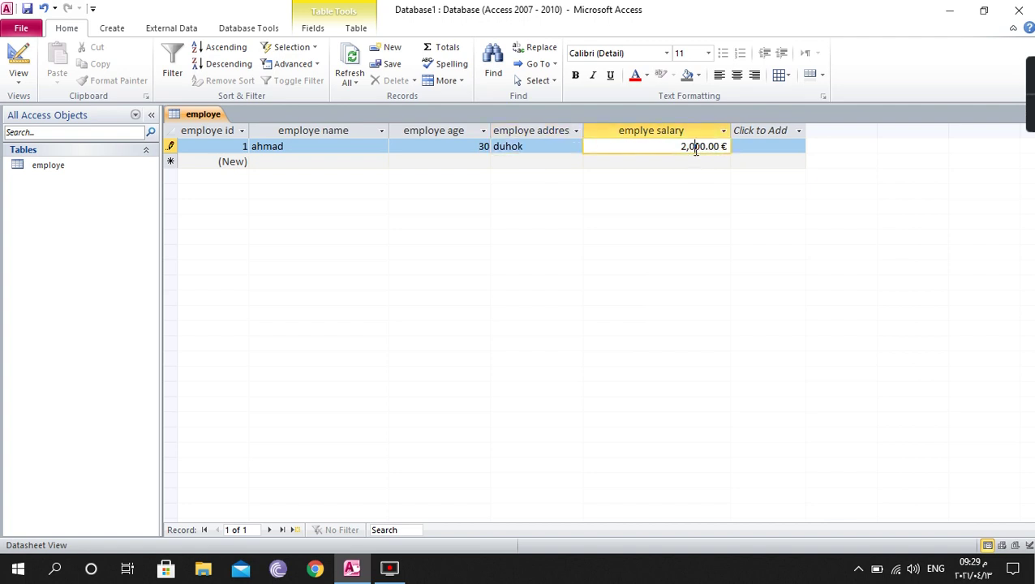
- Review the validation rule of the emplye salary field in Design view and return to the new record row in Datasheet view
click(18, 59)
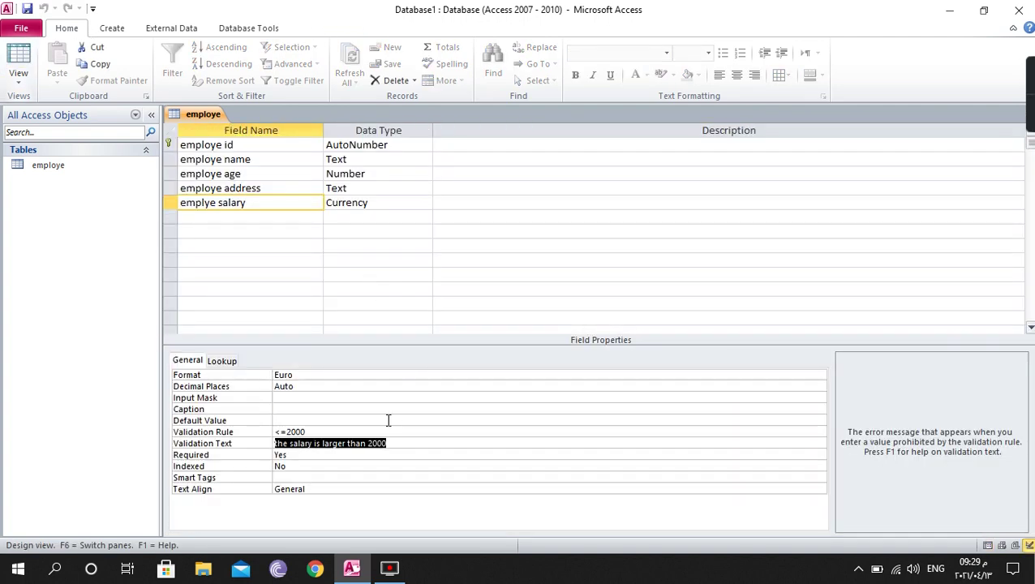
click(306, 432)
drag(306, 432, 270, 432)
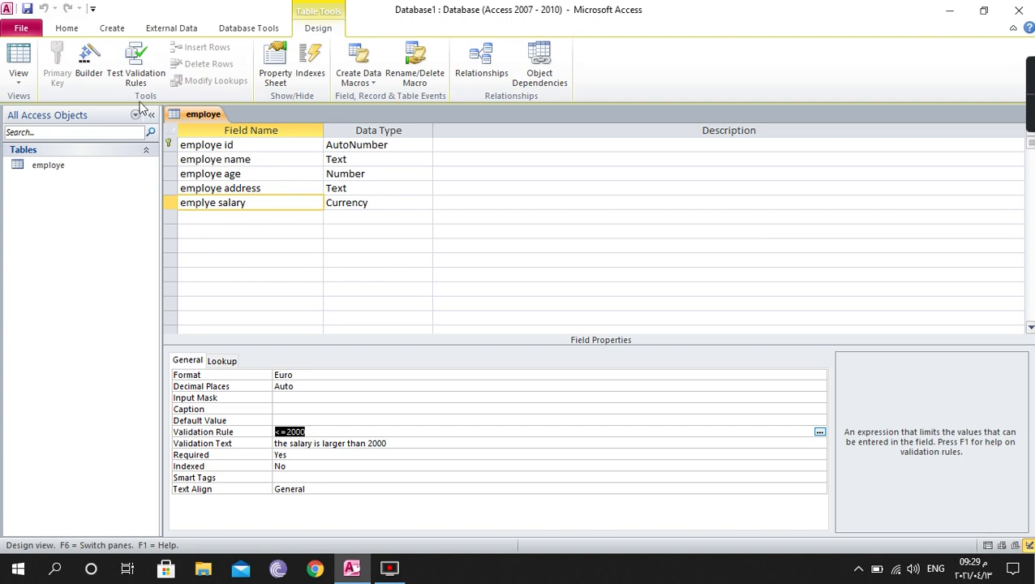
click(17, 65)
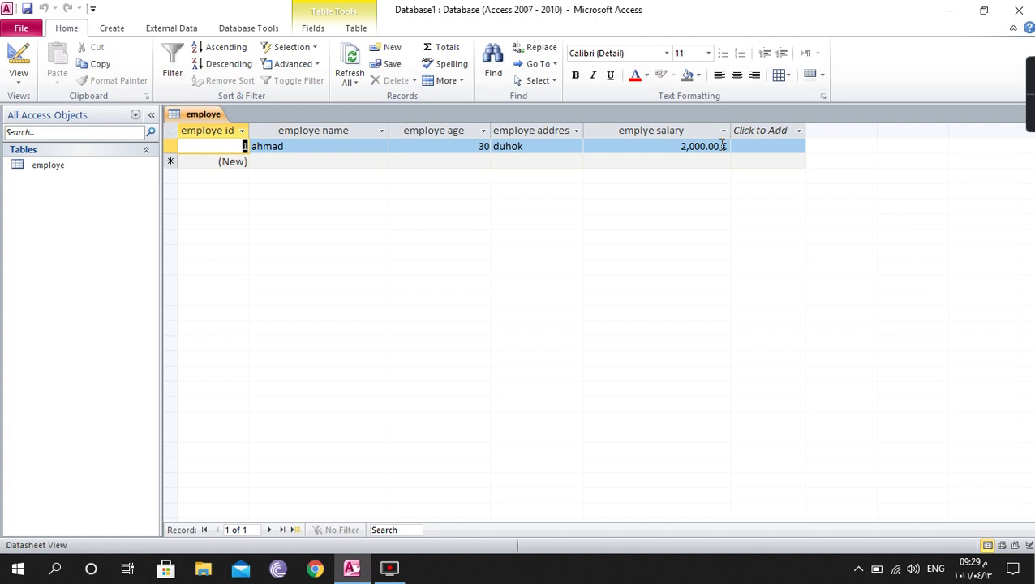
click(301, 160)
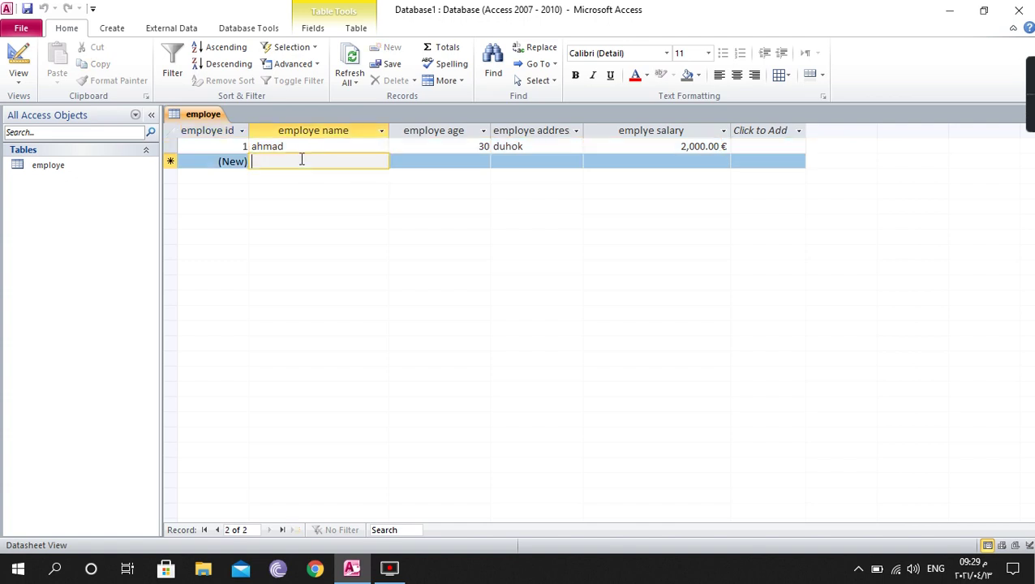
click(432, 161)
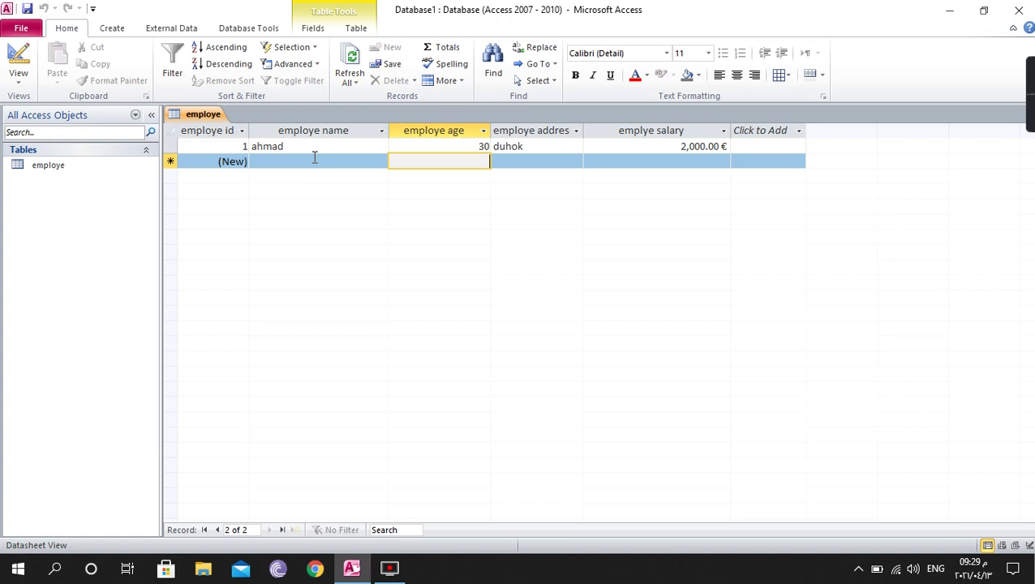
- Check the Required property of the employe name and employe age fields in Design view
click(18, 60)
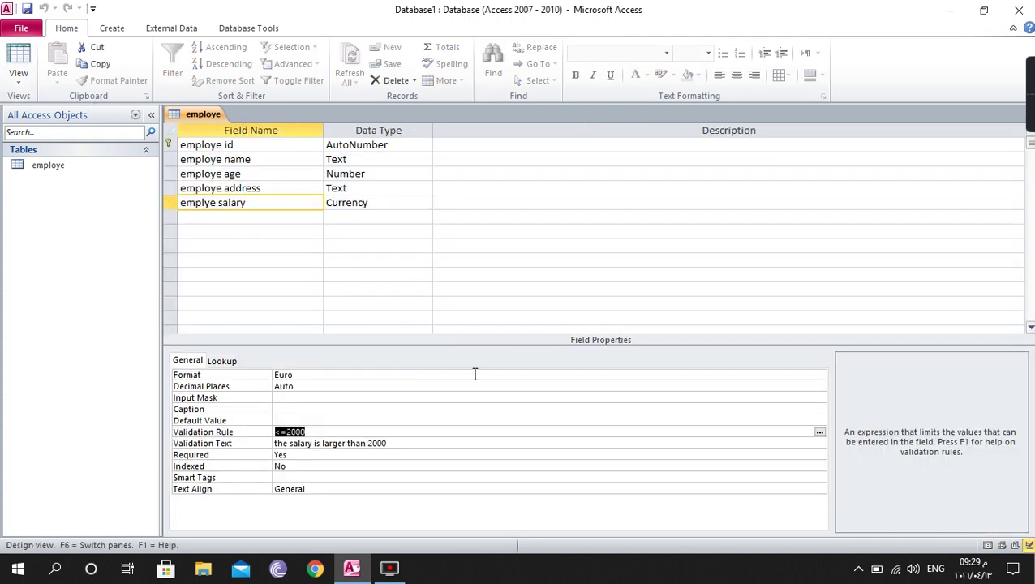
click(273, 156)
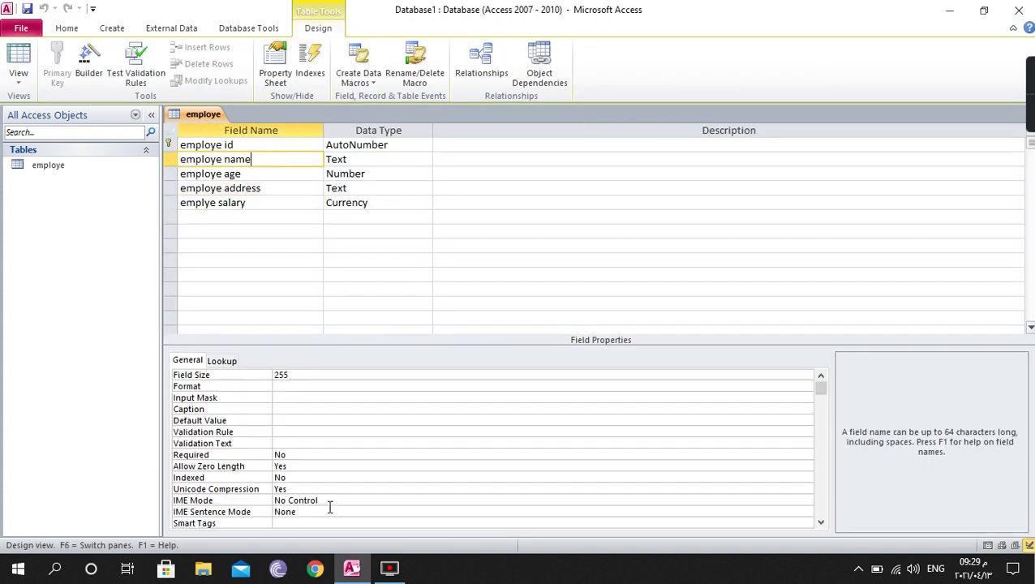
click(290, 454)
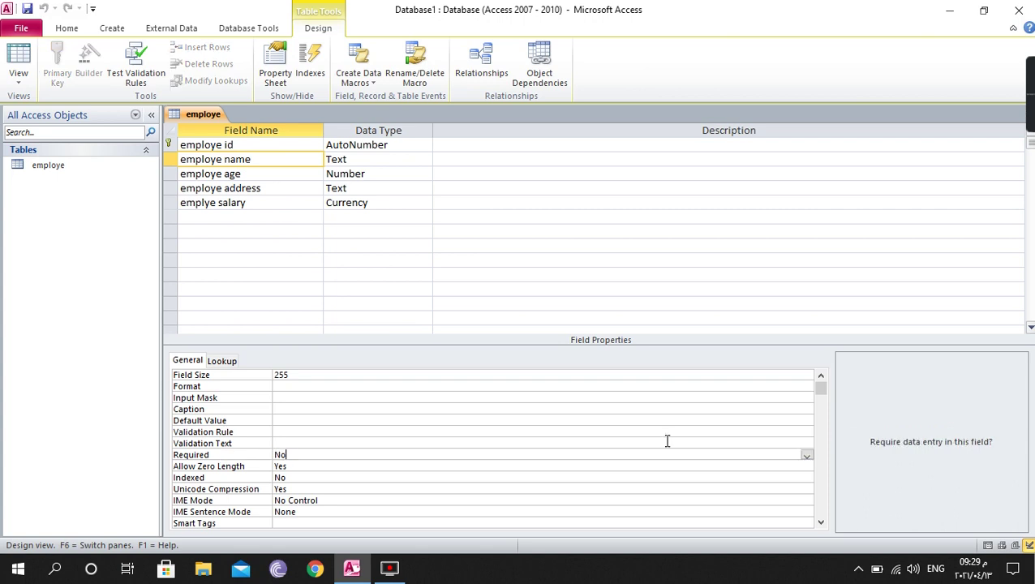
click(214, 172)
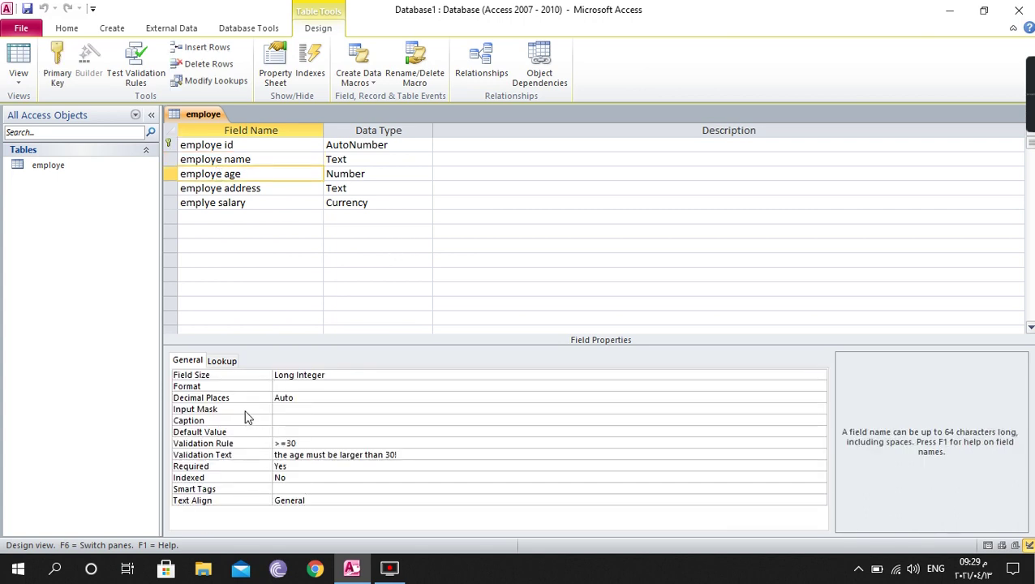
- Add a second record in Datasheet view with the employee's name, address and salary 1999, leaving employe age empty to test the required field
click(18, 61)
click(285, 160)
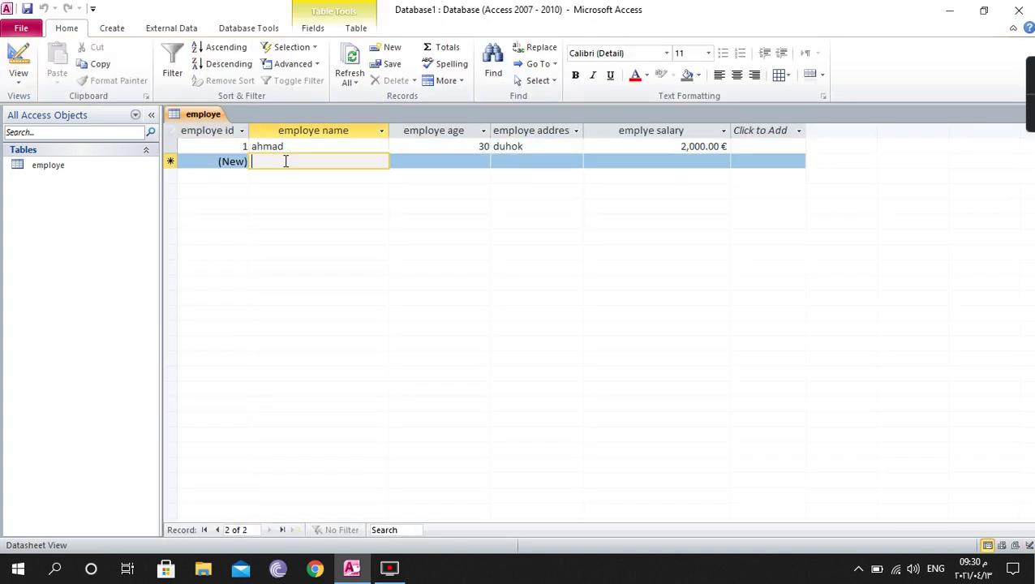
text(ali)
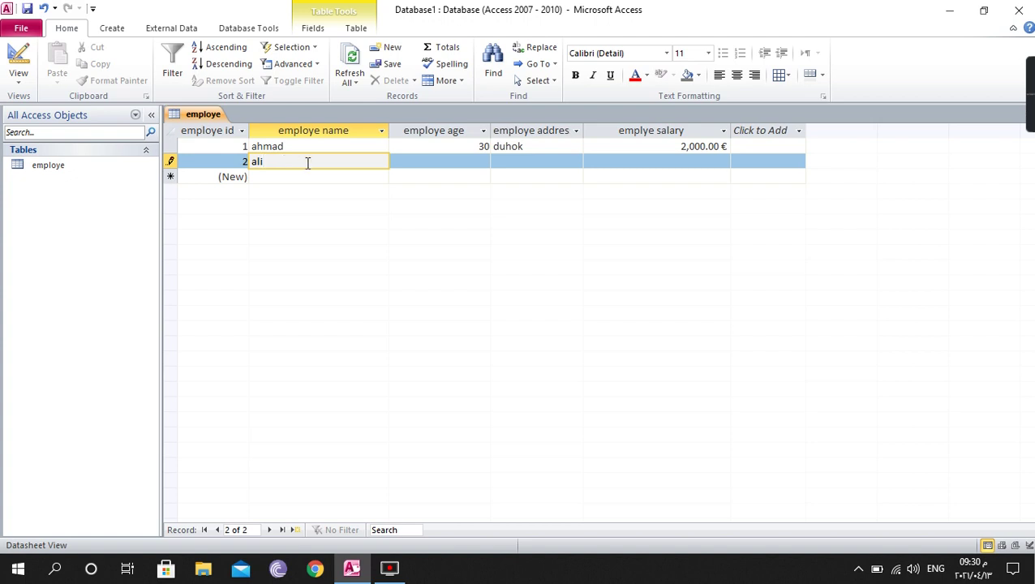
click(518, 161)
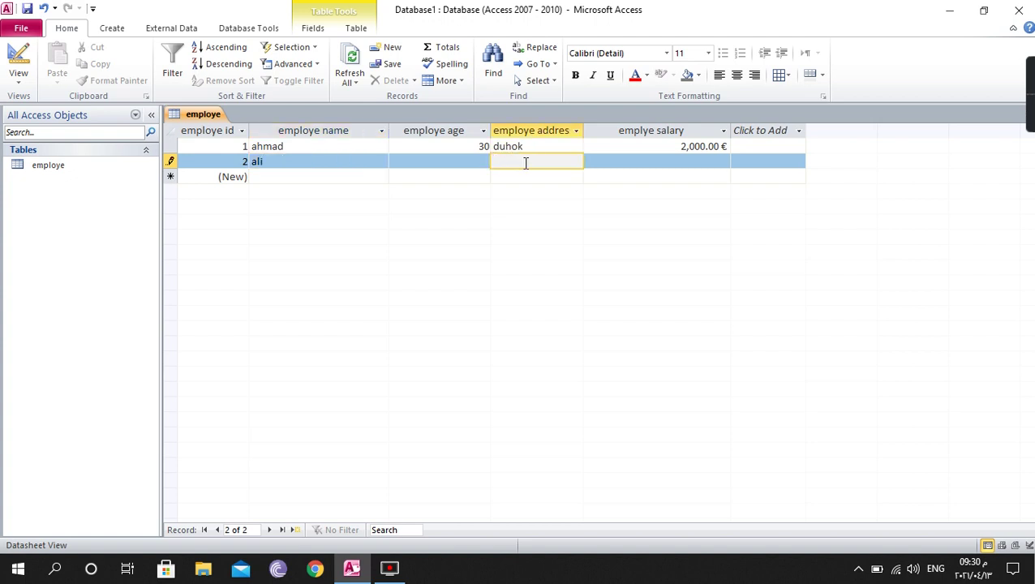
text(zaxo)
click(652, 163)
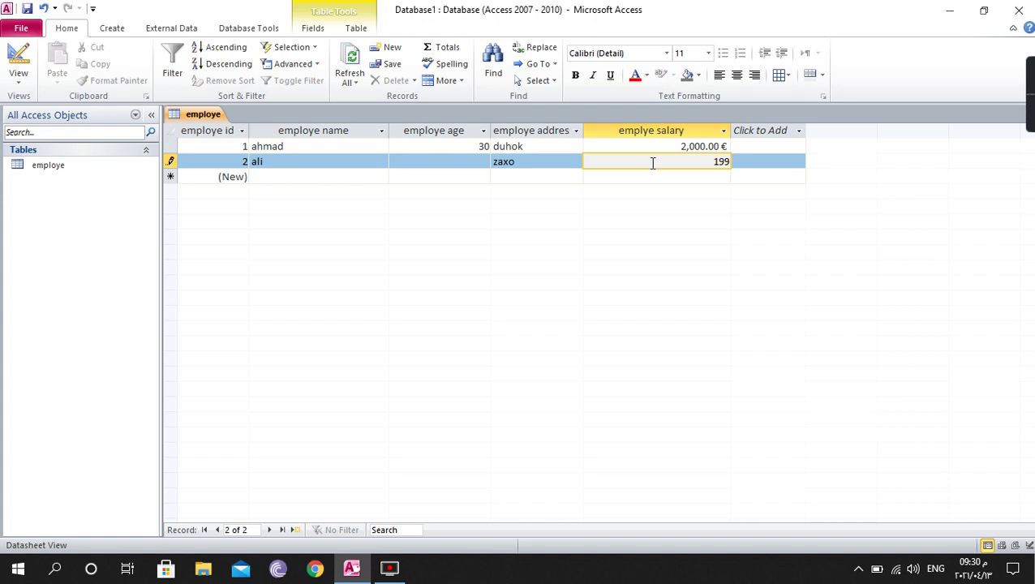
click(293, 179)
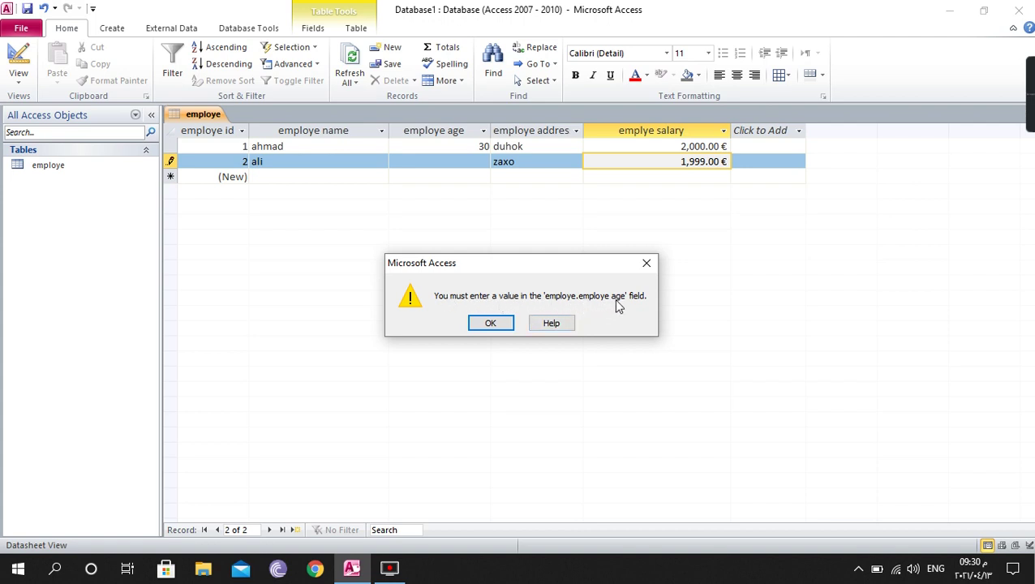
- Set the employe age of the second record to 35 and commit the record
click(490, 322)
click(474, 162)
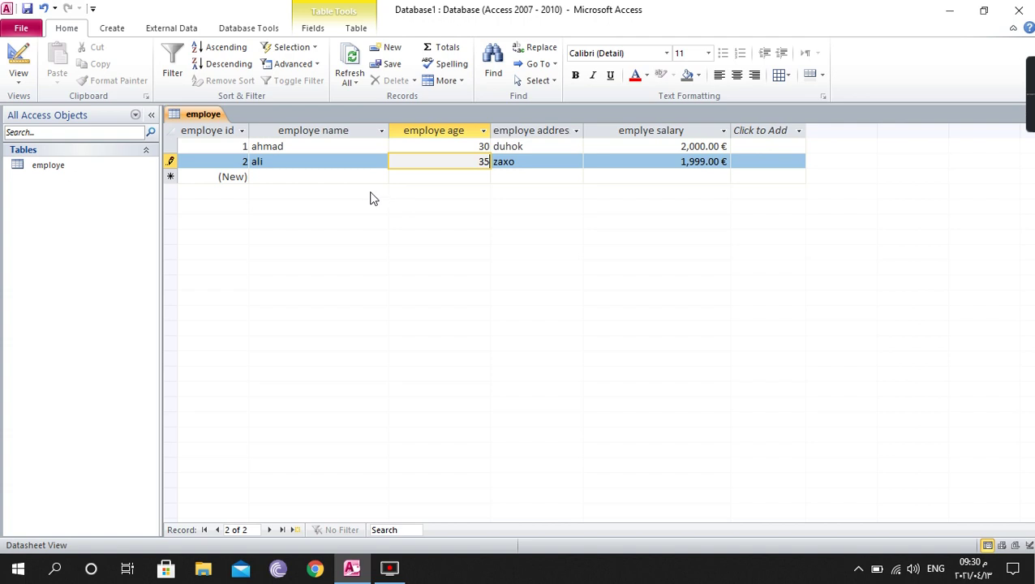
click(349, 177)
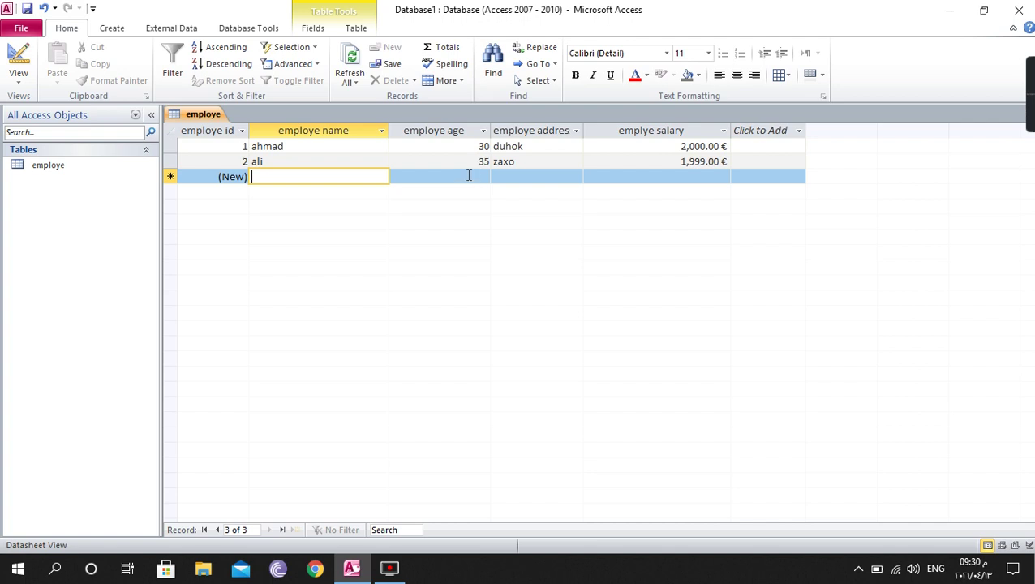
- Review the validation text and Required property of the employe age field in Design view
click(18, 65)
drag(411, 458, 279, 458)
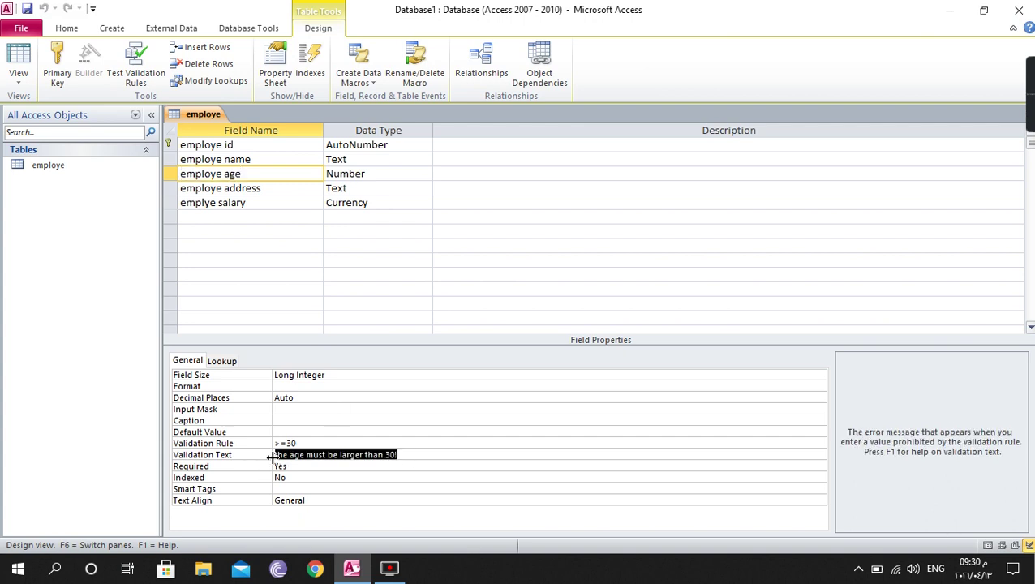
drag(401, 458, 202, 439)
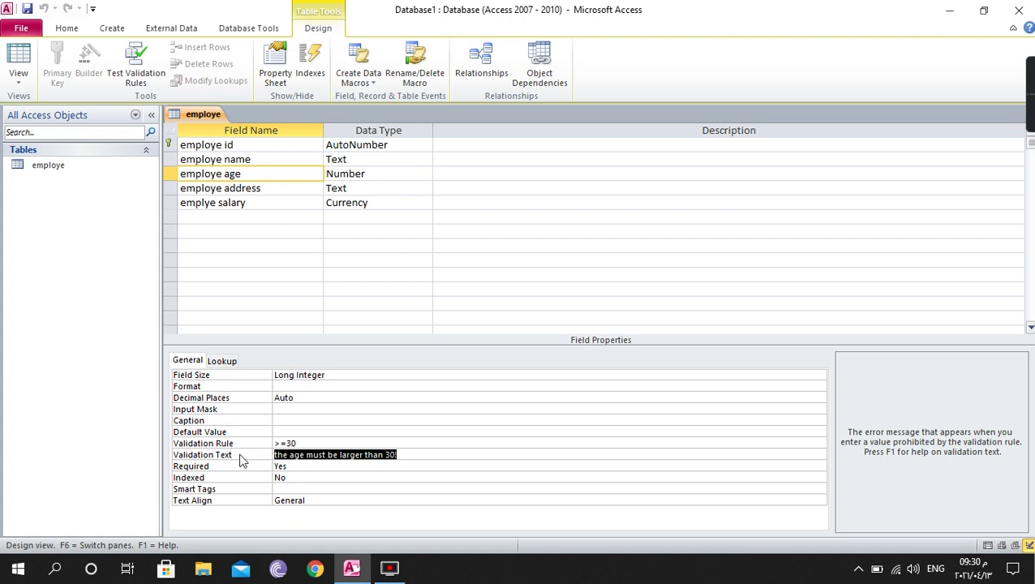
click(294, 467)
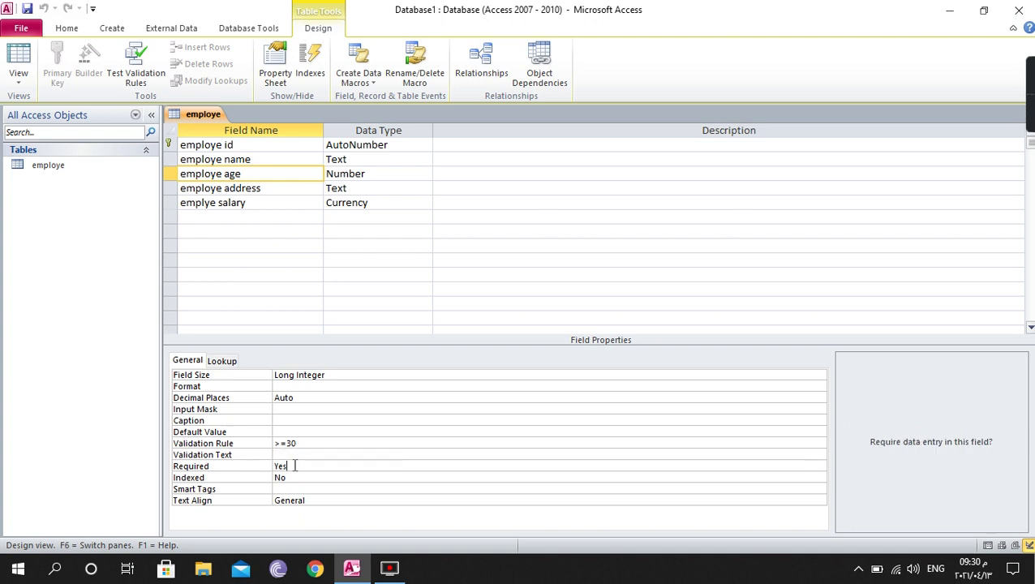
mouse_move(1027, 101)
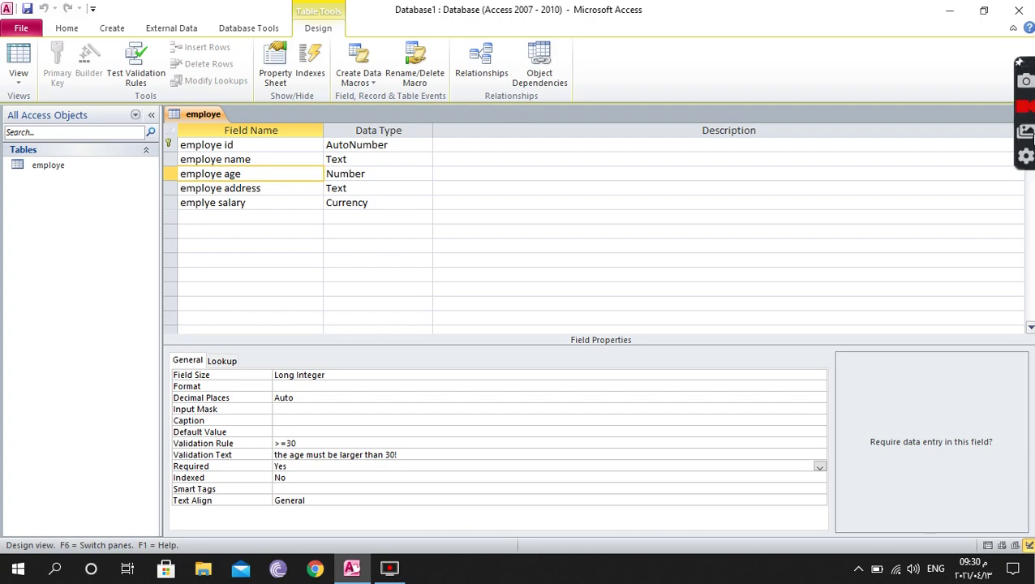